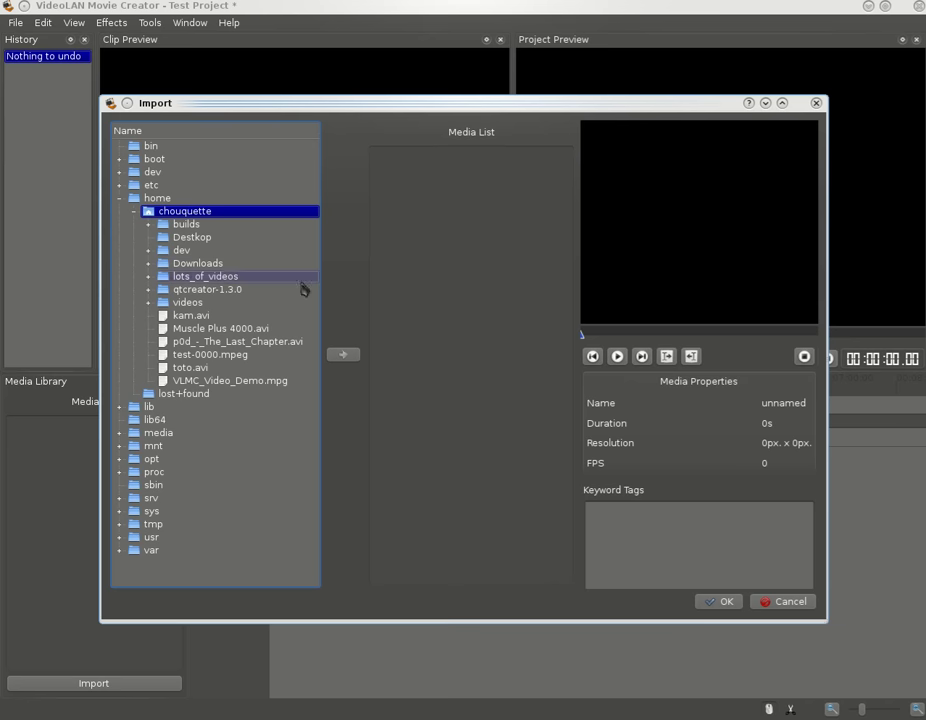
# Step: Import Muscle Plus 4000.avi and the contents of the videos folder from the home directory into the project
pyautogui.click(215, 328)
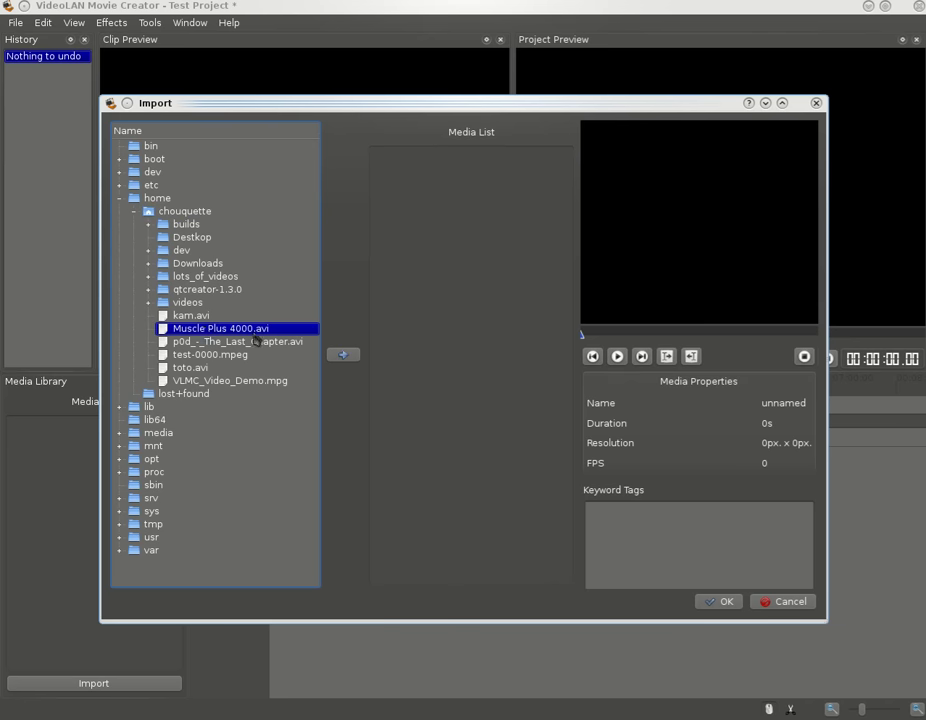
pyautogui.click(342, 355)
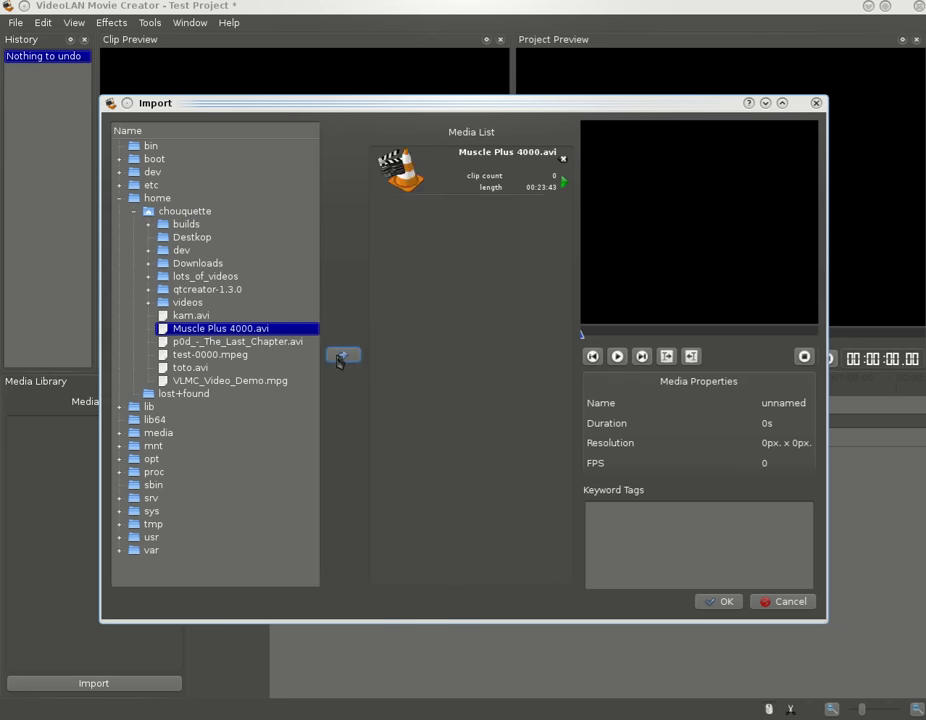
pyautogui.click(188, 302)
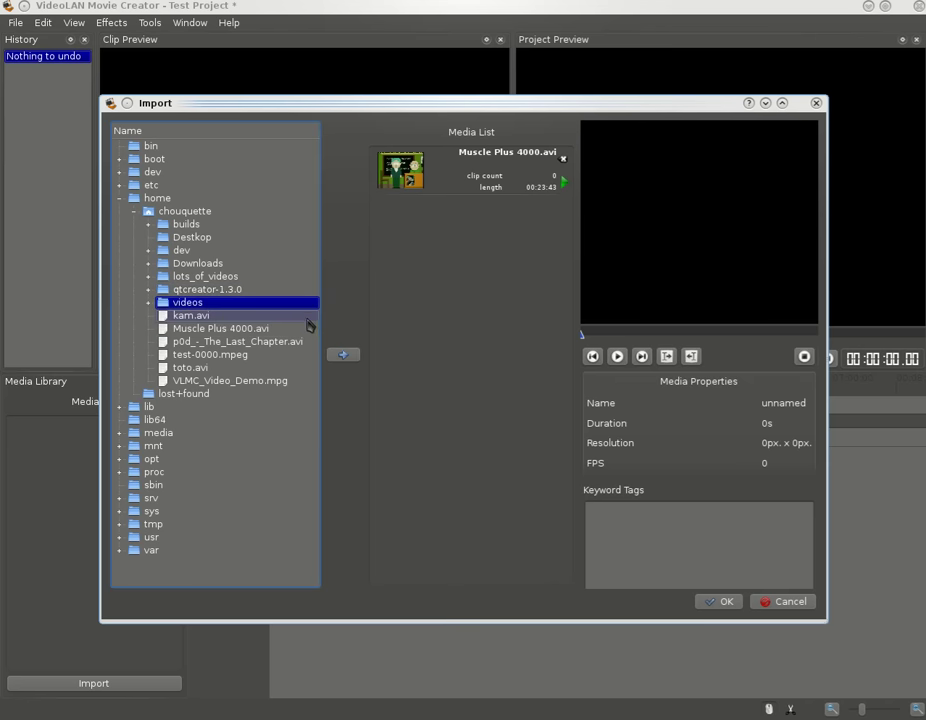
pyautogui.click(343, 356)
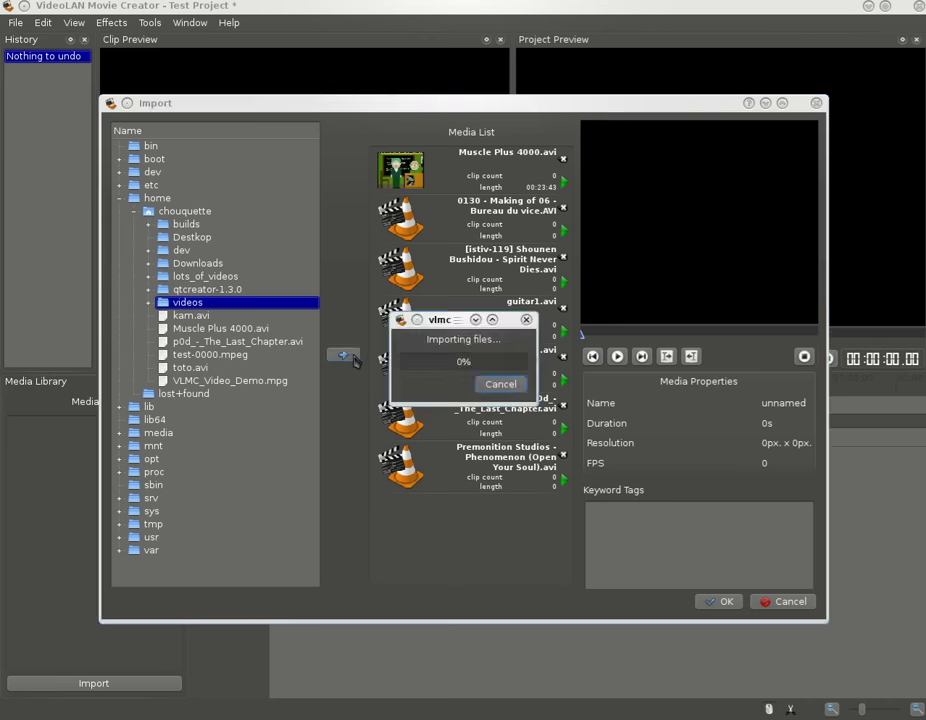
pyautogui.click(487, 388)
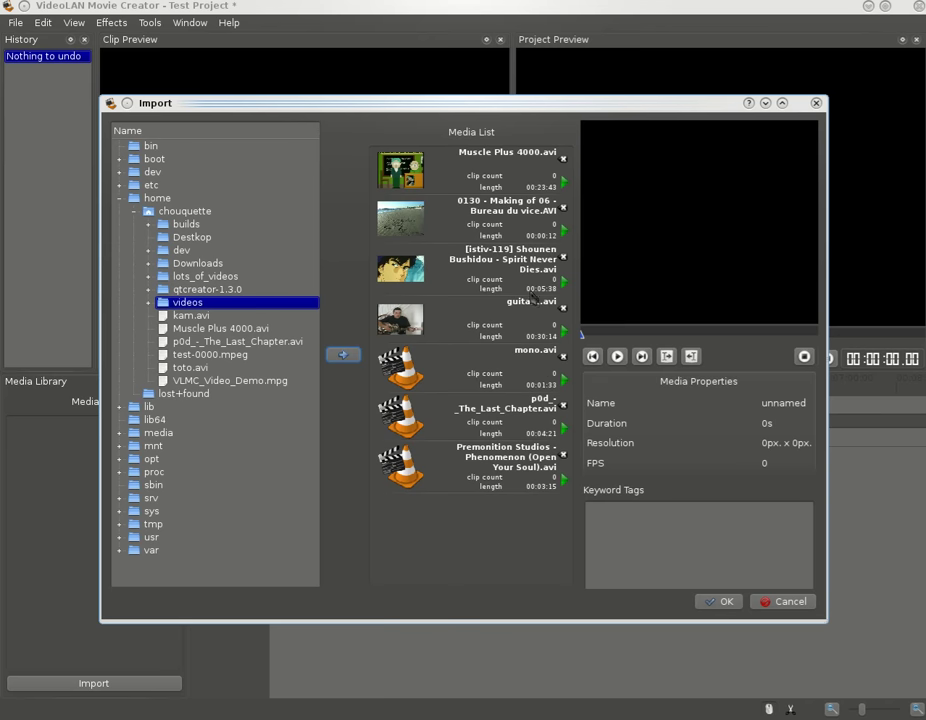
pyautogui.click(413, 184)
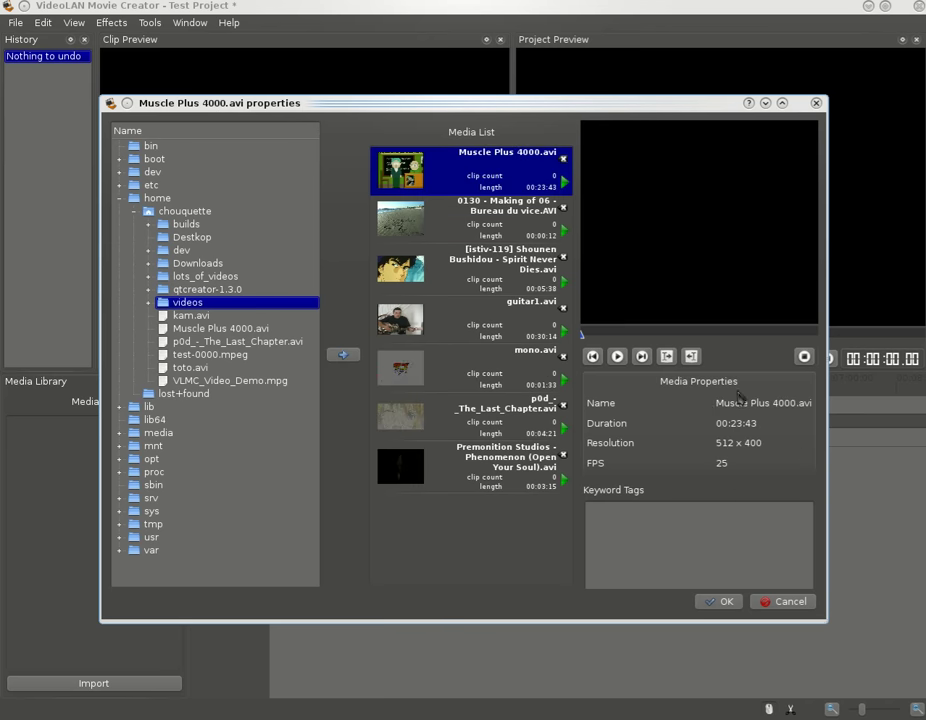
pyautogui.click(721, 602)
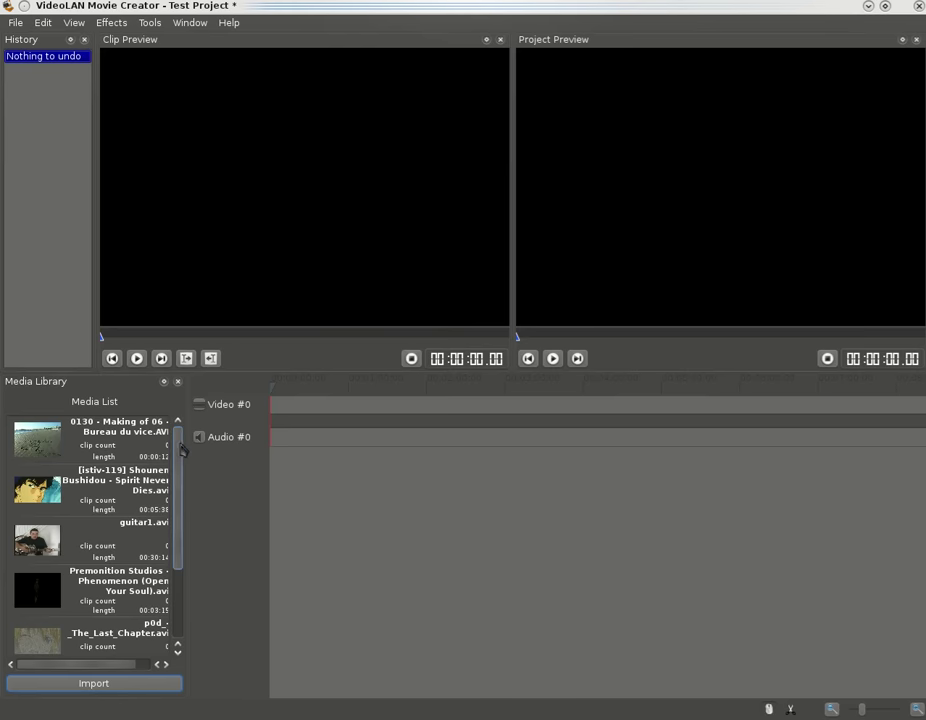
# Step: Remove every clip except Muscle Plus 4000.avi from the Media Library
pyautogui.moveTo(182, 450)
pyautogui.mouseDown()
pyautogui.moveTo(176, 525)
pyautogui.moveTo(175, 437)
pyautogui.mouseUp()
pyautogui.moveTo(72, 665); pyautogui.dragTo(119, 662)
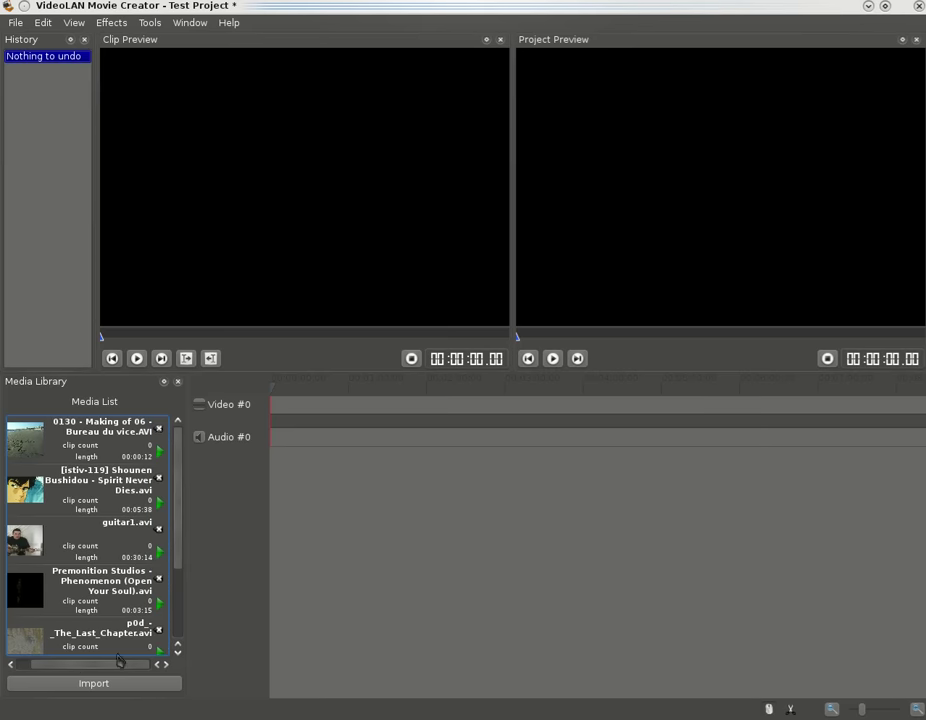
pyautogui.scroll(-5, 157, 429)
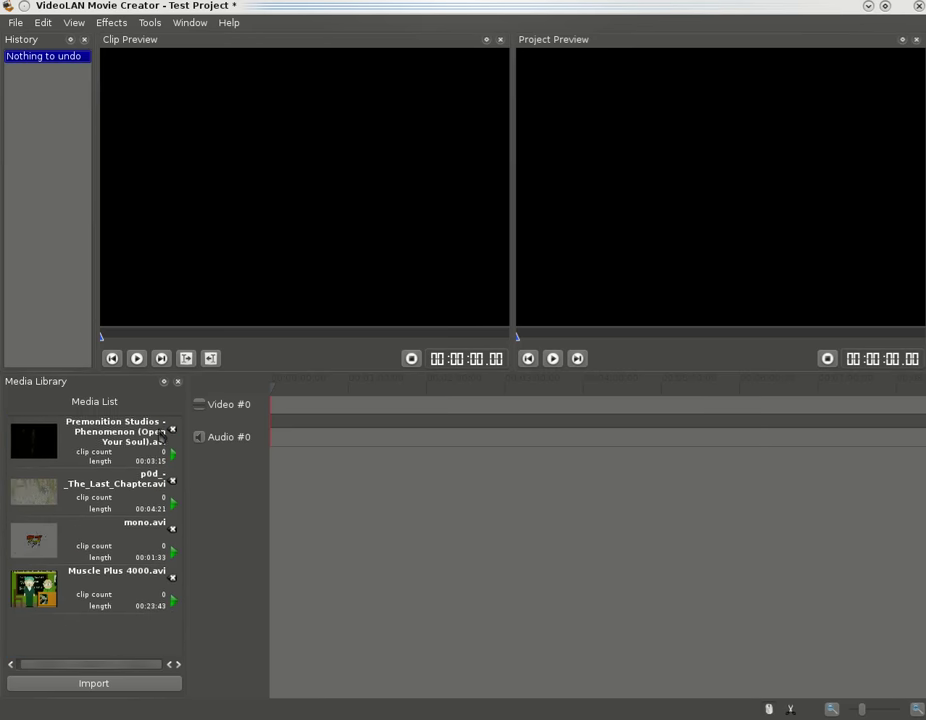
pyautogui.click(173, 432)
pyautogui.click(173, 430)
pyautogui.click(173, 430)
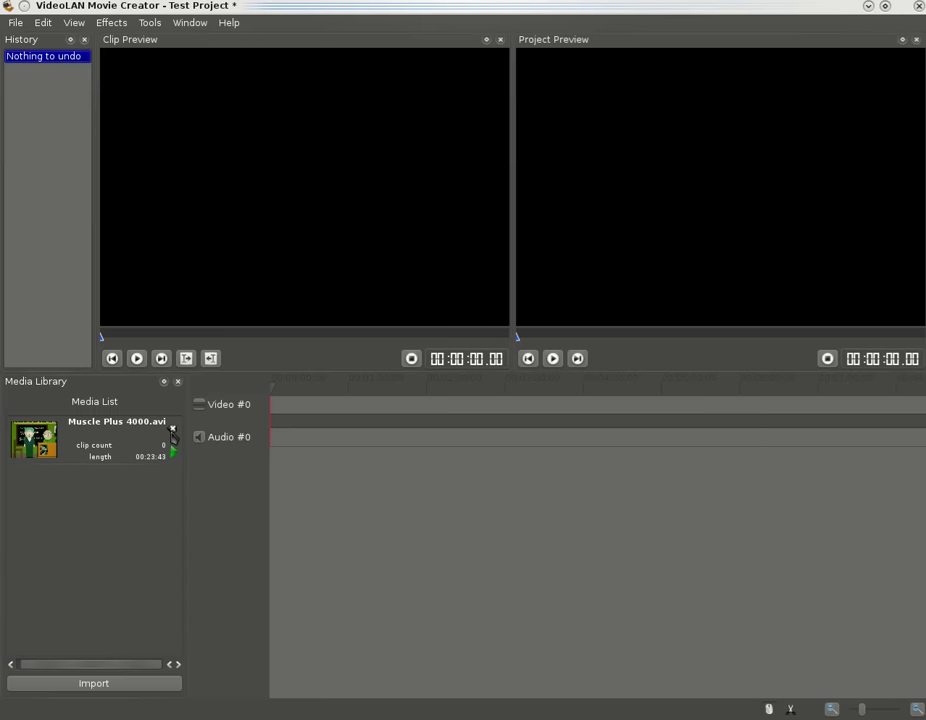
# Step: Place Muscle Plus 4000.avi on the Video #0 track and preview the project at several points up to about 00:11:00, finishing with playback stopped
pyautogui.moveTo(40, 440); pyautogui.dragTo(321, 418)
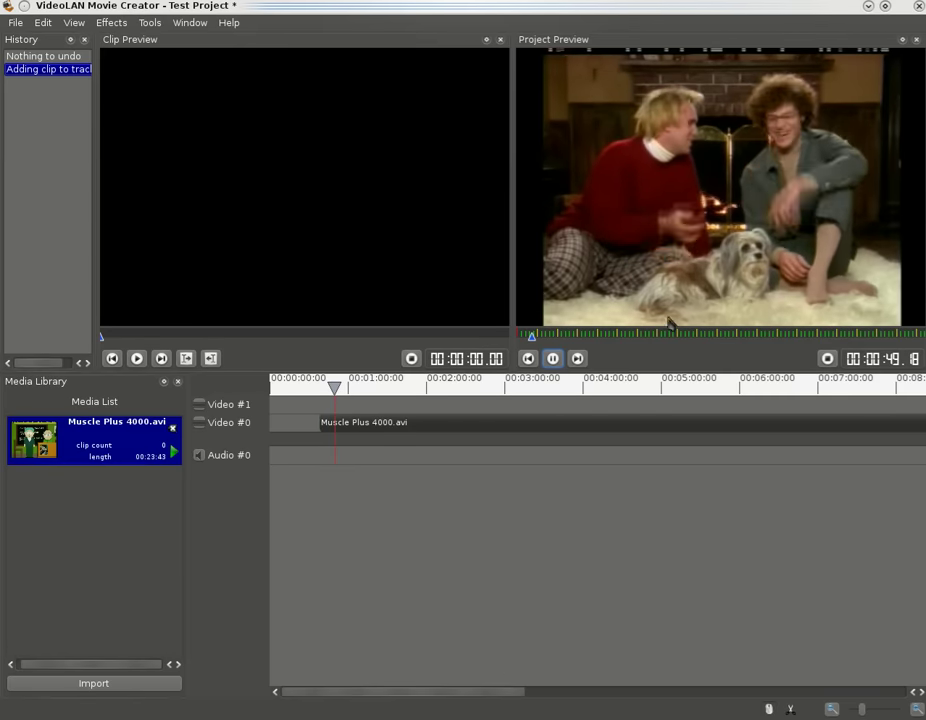
pyautogui.click(547, 334)
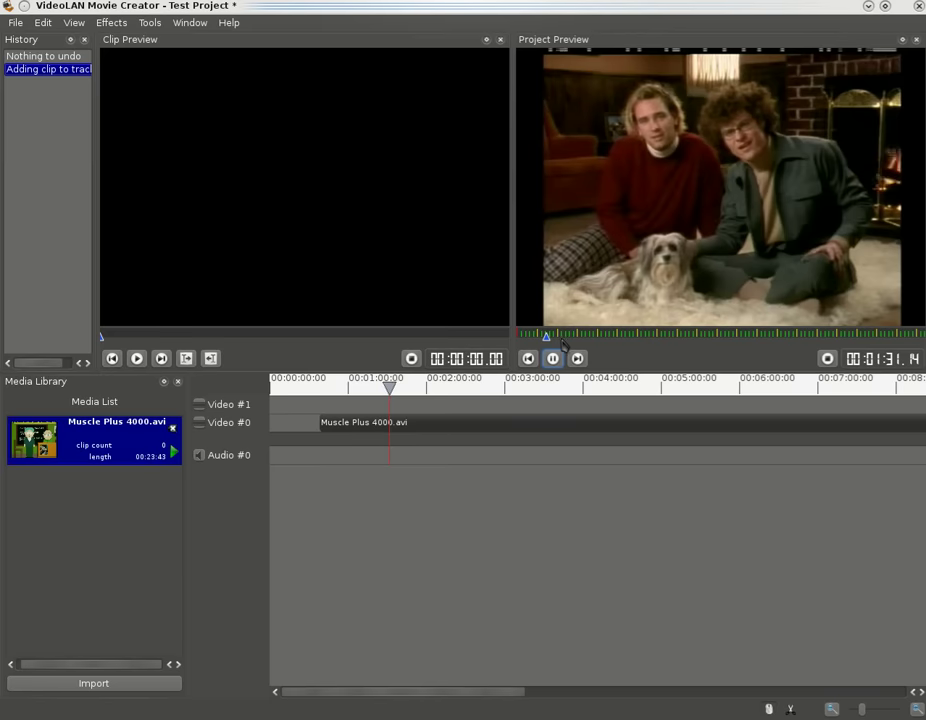
pyautogui.moveTo(562, 345); pyautogui.dragTo(657, 343)
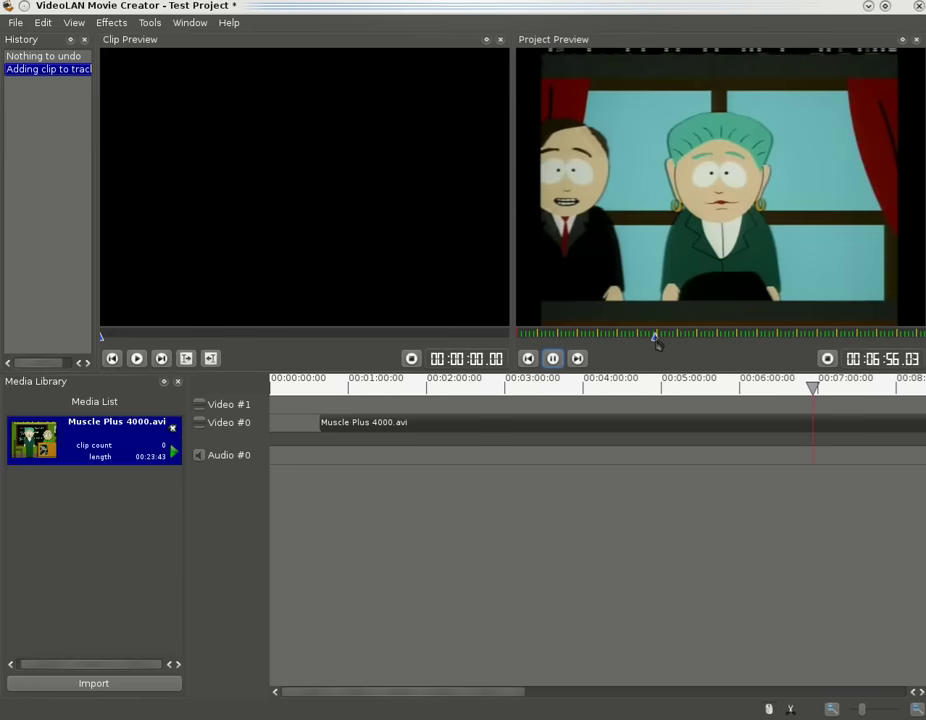
pyautogui.click(697, 344)
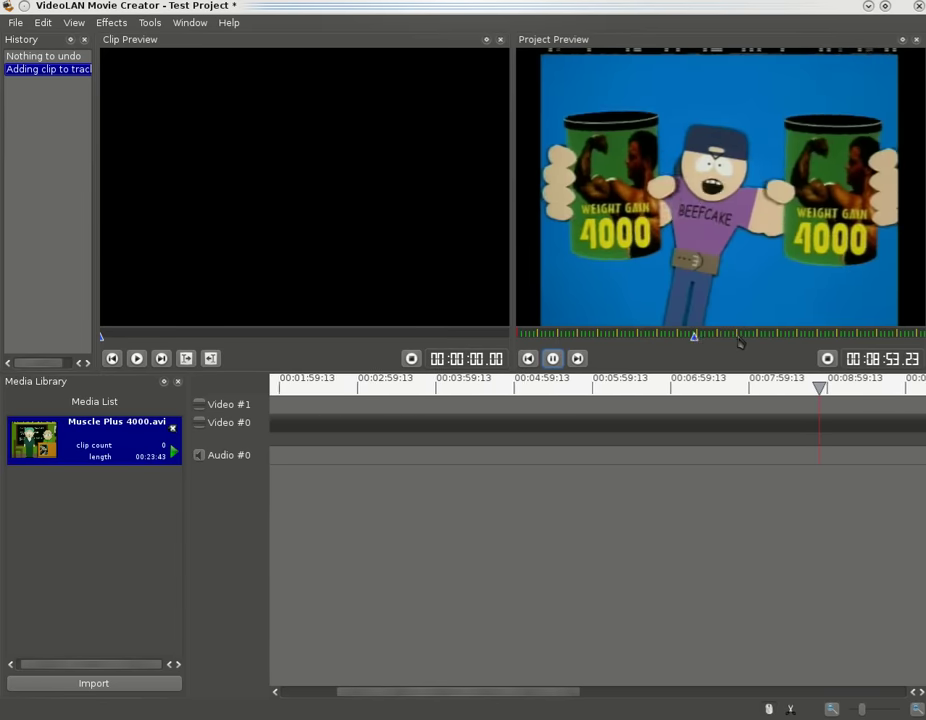
pyautogui.click(738, 342)
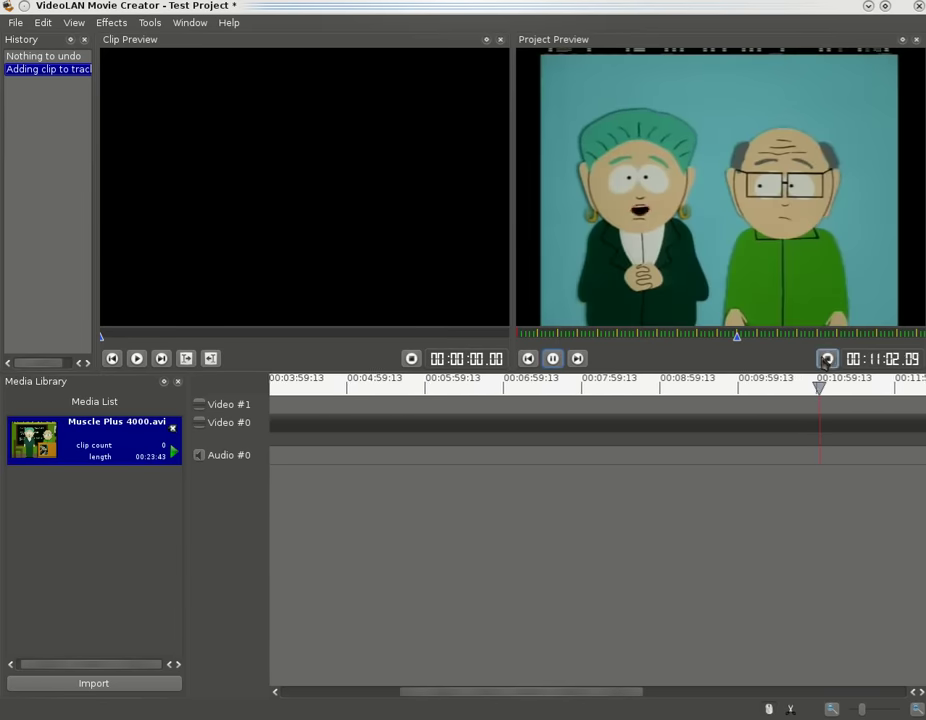
pyautogui.click(827, 358)
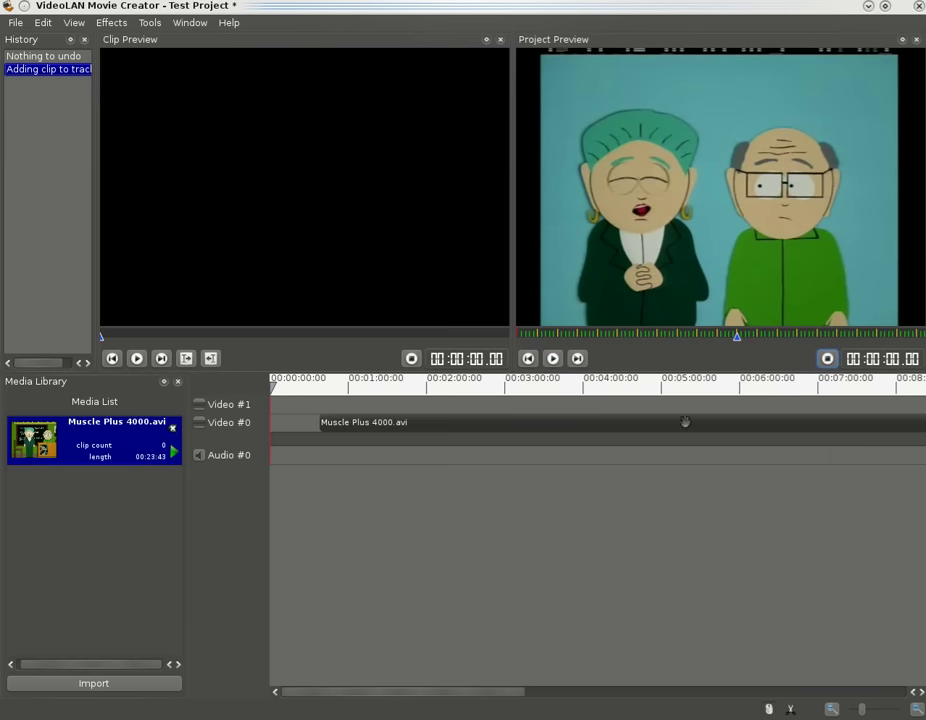
# Step: Move the Muscle Plus 4000.avi clip to the very start of the Video #0 track and play the project
pyautogui.moveTo(685, 422); pyautogui.dragTo(638, 424)
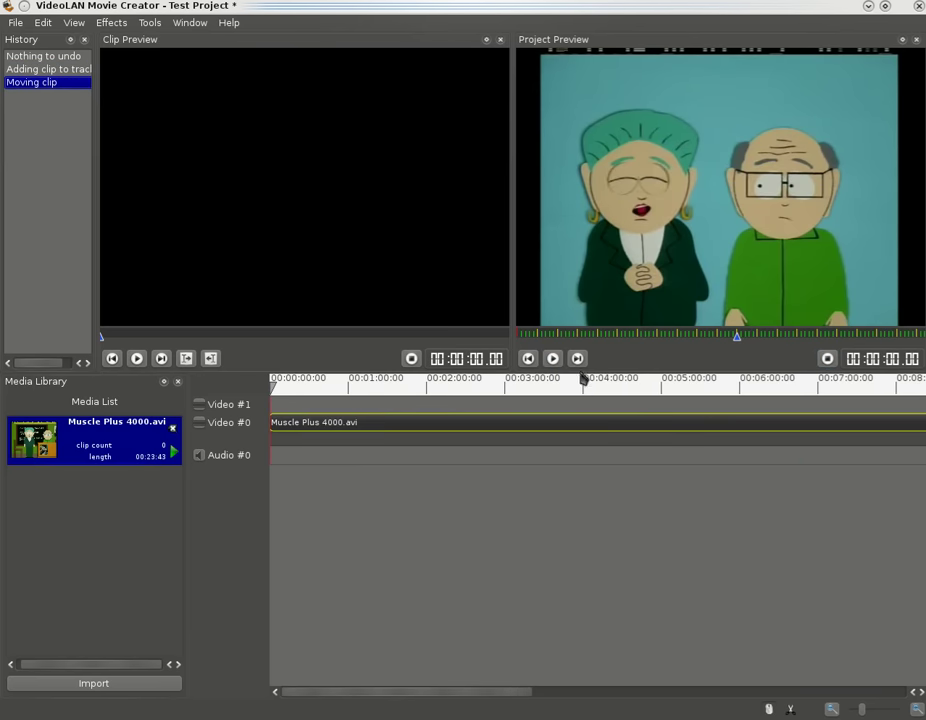
pyautogui.click(553, 358)
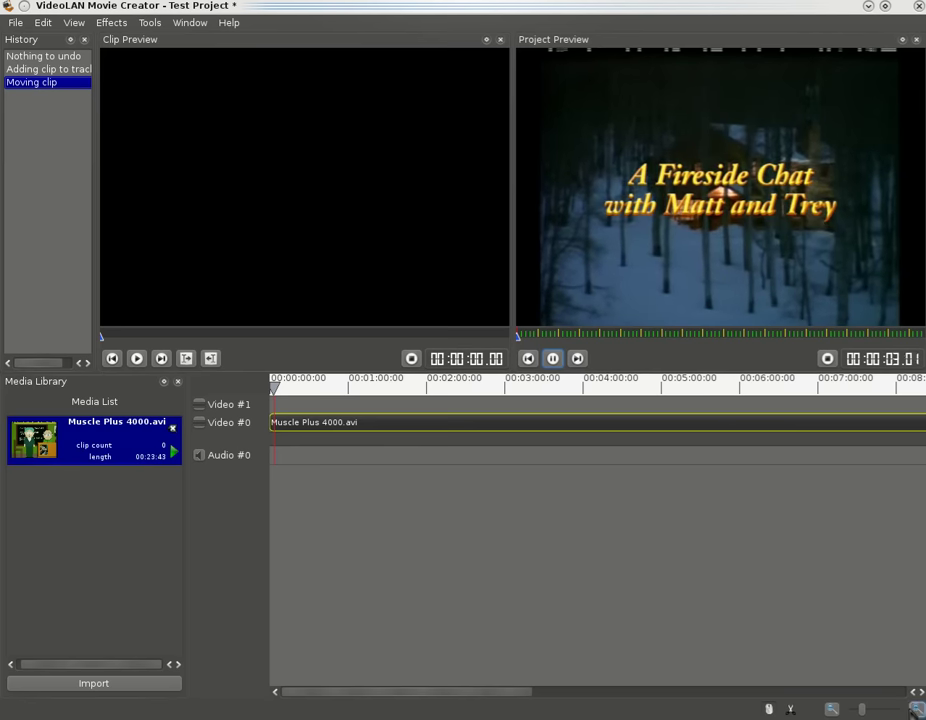
# Step: Pause the project at about 00:01:32, where the disclaimer text is on screen, and split the Video #0 clip at that point
pyautogui.click(831, 709)
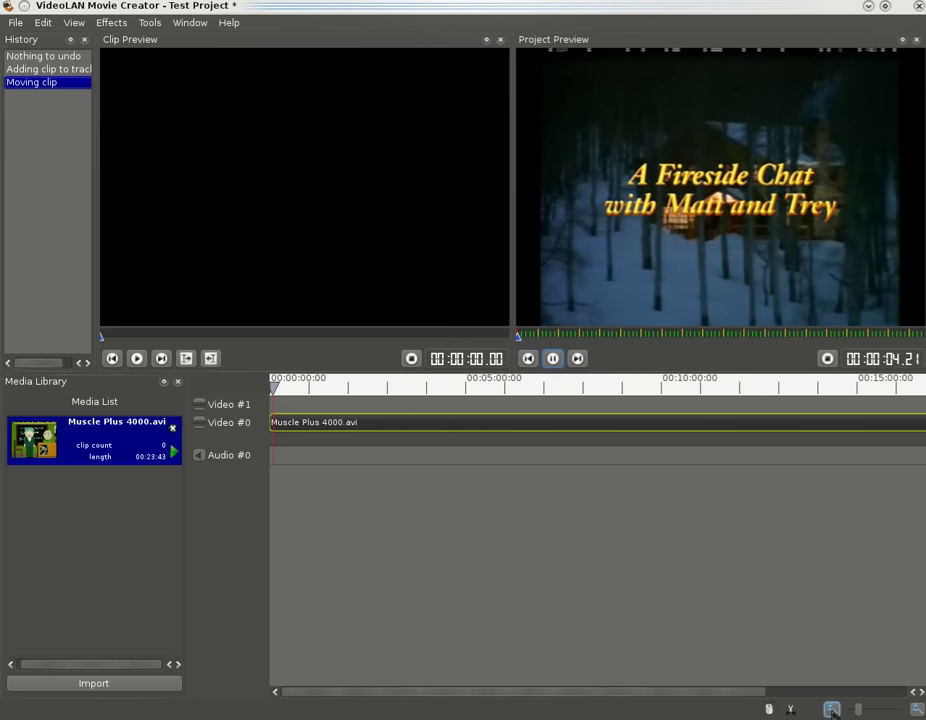
pyautogui.click(831, 709)
pyautogui.click(832, 710)
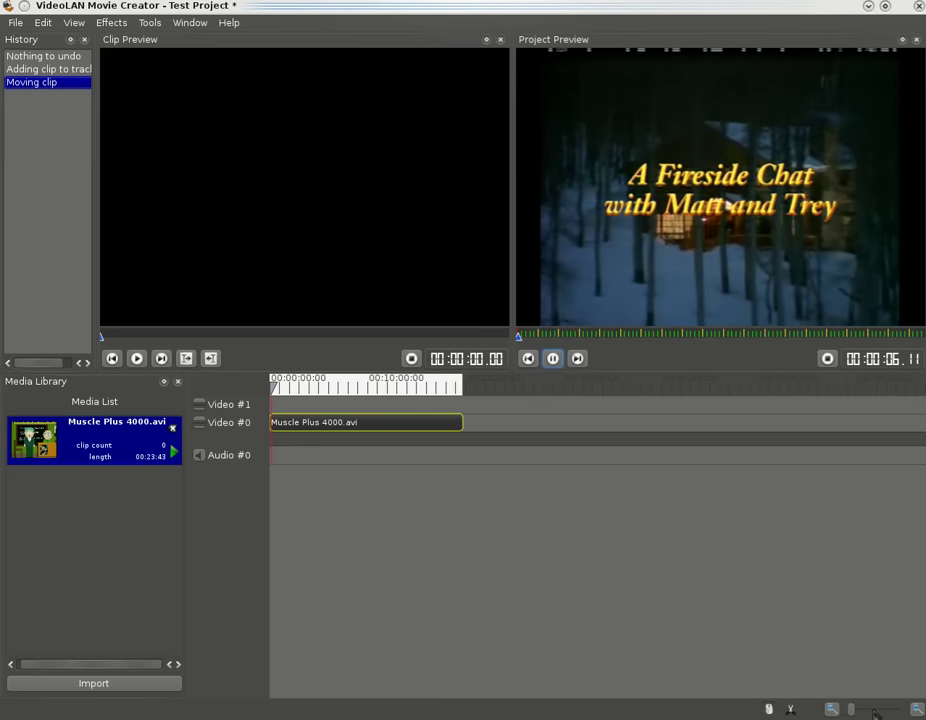
pyautogui.click(917, 709)
pyautogui.click(917, 709)
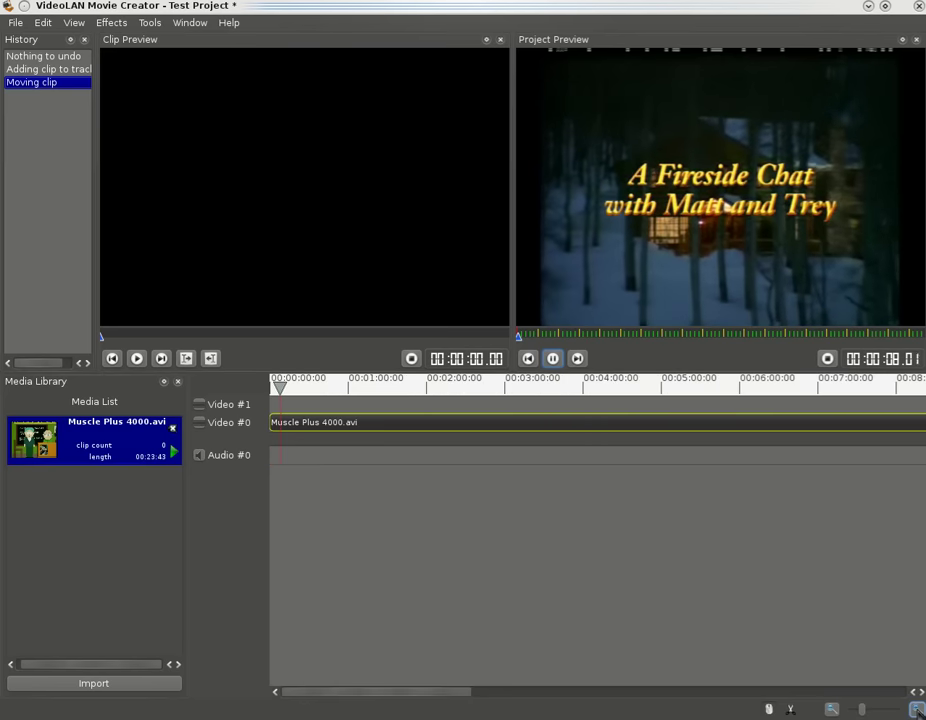
pyautogui.click(917, 709)
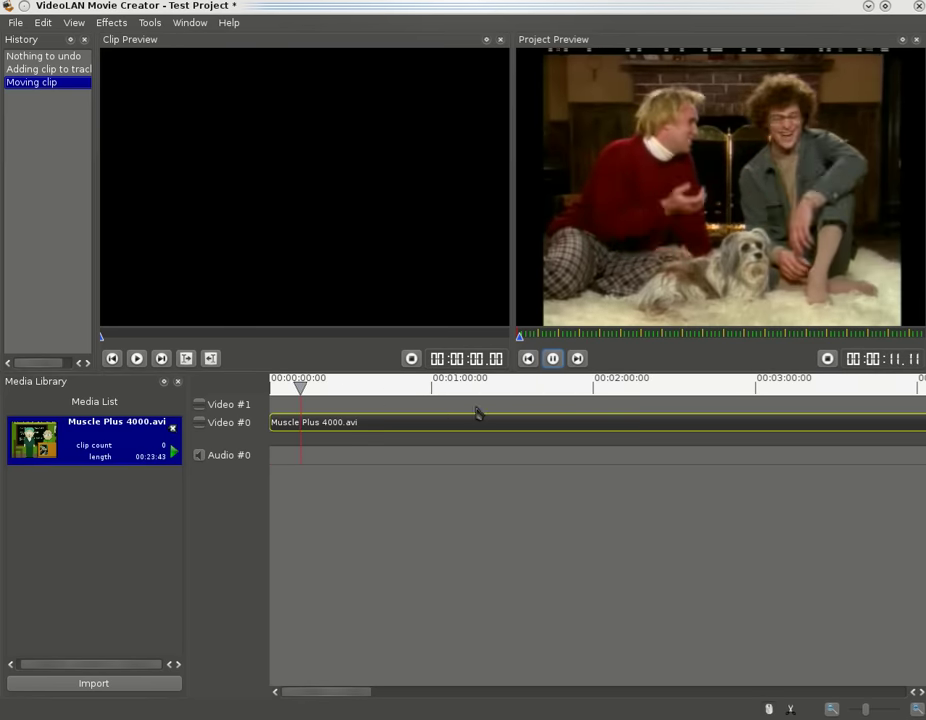
pyautogui.moveTo(300, 390); pyautogui.dragTo(510, 399)
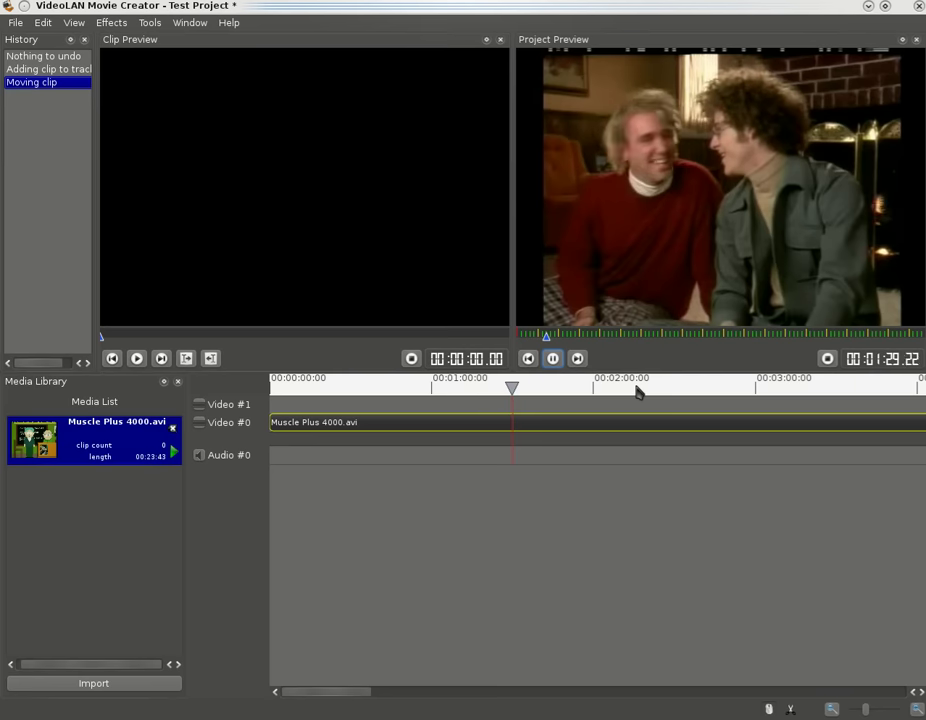
pyautogui.click(553, 359)
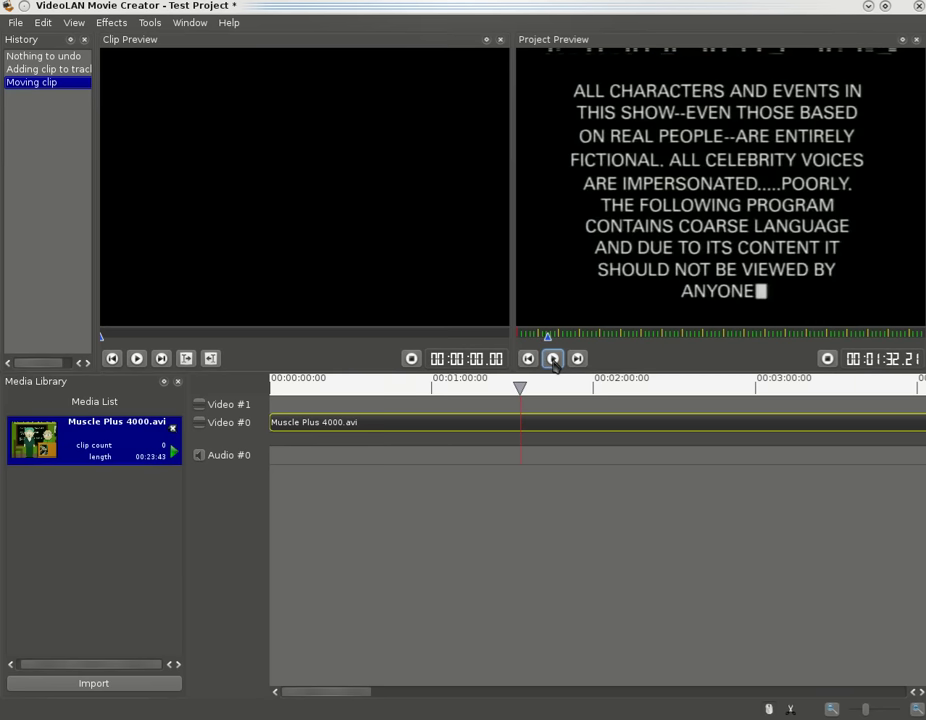
pyautogui.click(576, 516)
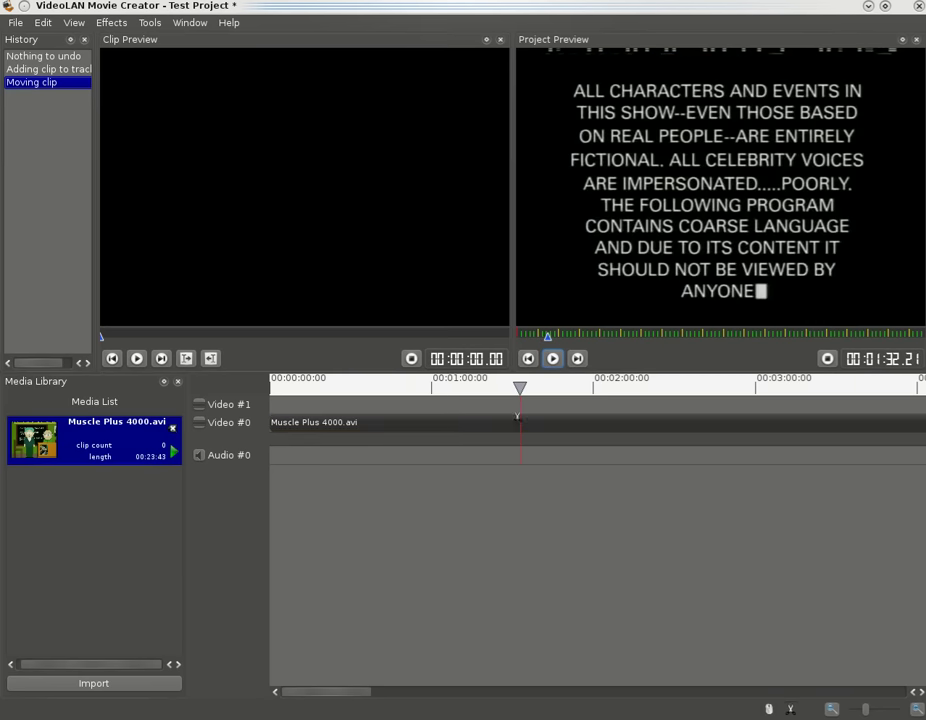
pyautogui.click(520, 420)
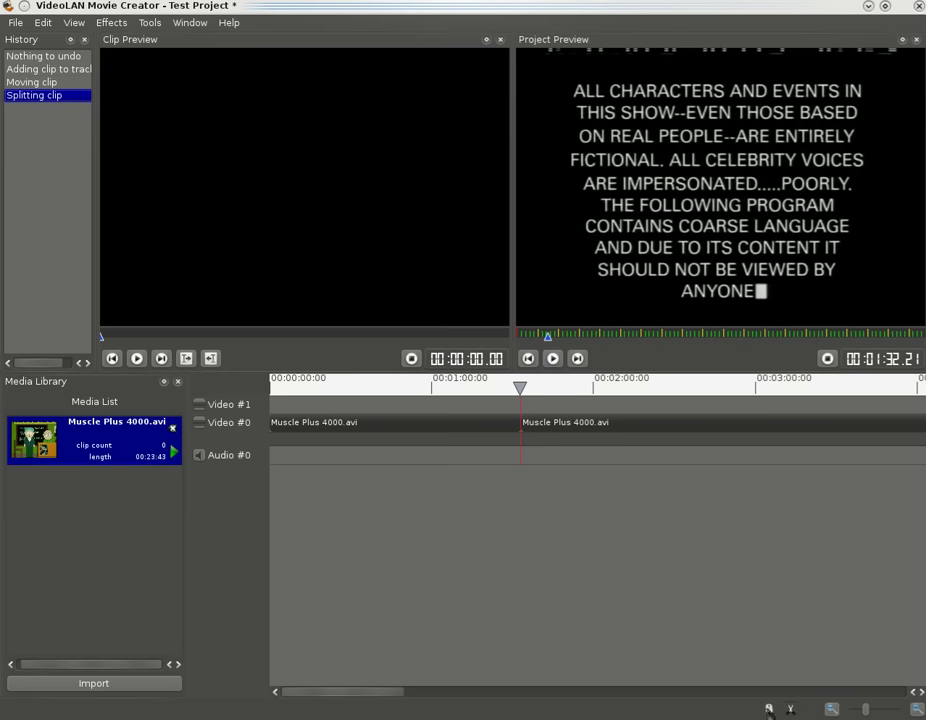
# Step: Delete the part of the clip before the cut and move the remaining part to the start of Video #0
pyautogui.click(467, 420)
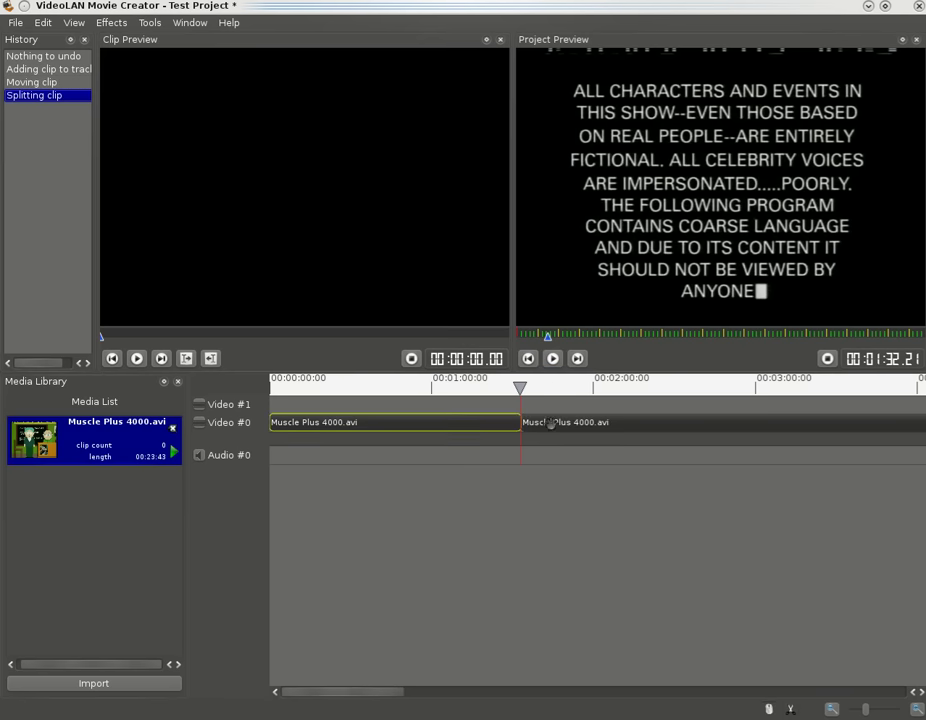
pyautogui.click(551, 424)
pyautogui.click(502, 425)
pyautogui.press('Delete')
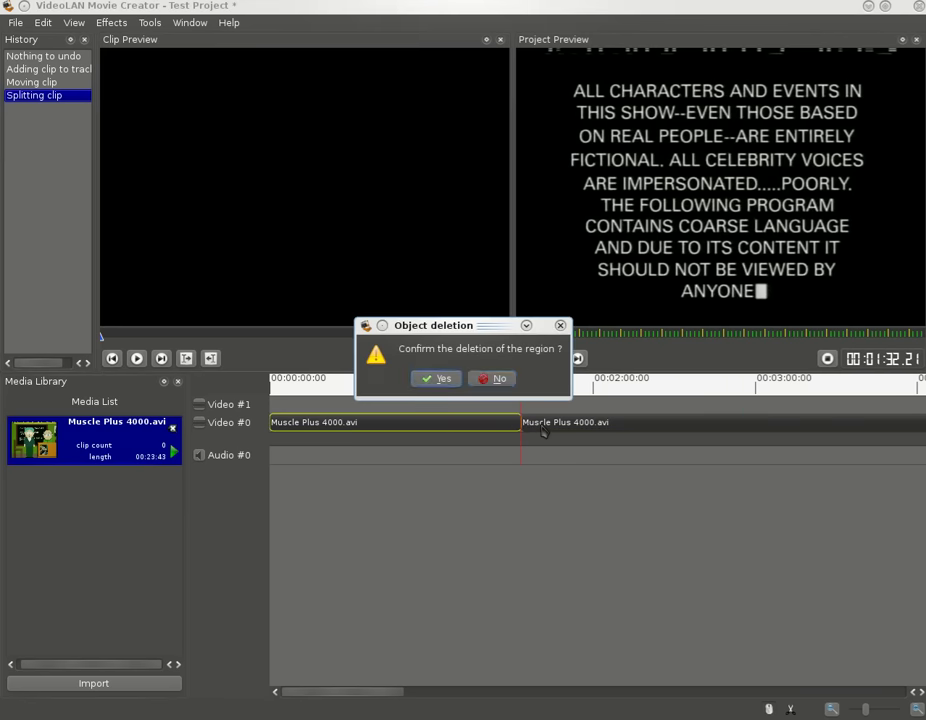
pyautogui.press('Return')
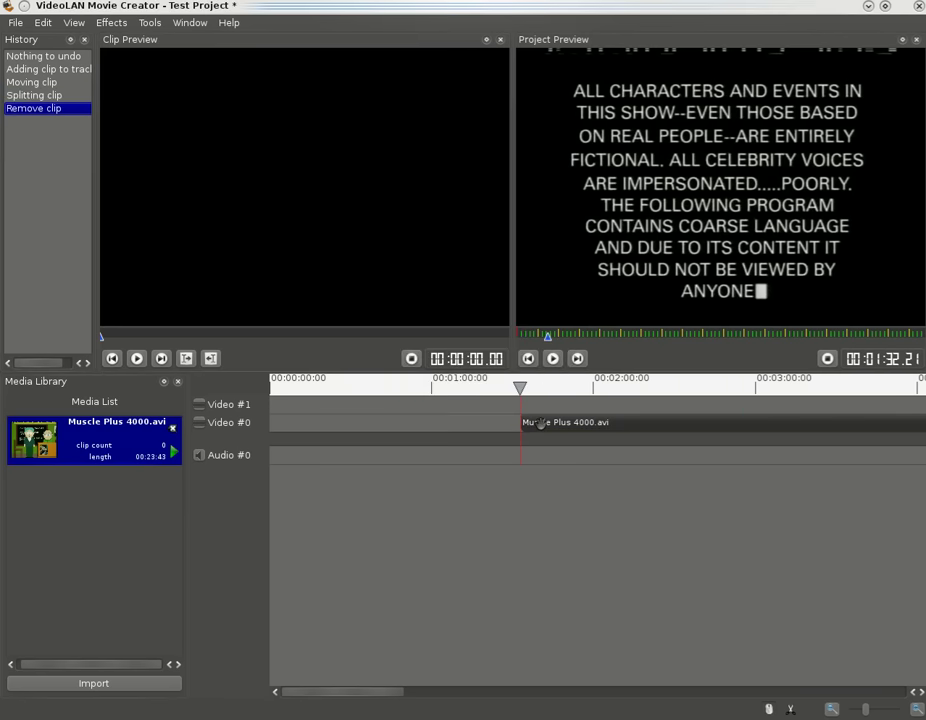
pyautogui.moveTo(666, 419); pyautogui.dragTo(385, 424)
# Step: Preview the trimmed project from its start and from about 00:02:53, and inspect the timeline at wide and frame-level zoom
pyautogui.moveTo(545, 337); pyautogui.dragTo(515, 340)
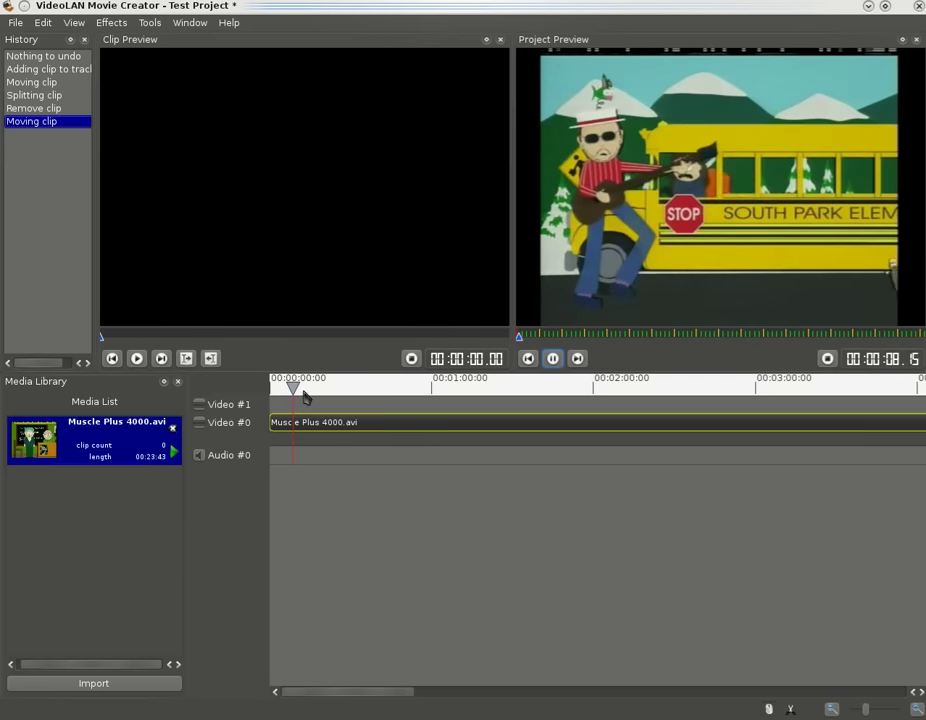
pyautogui.moveTo(298, 392); pyautogui.dragTo(738, 399)
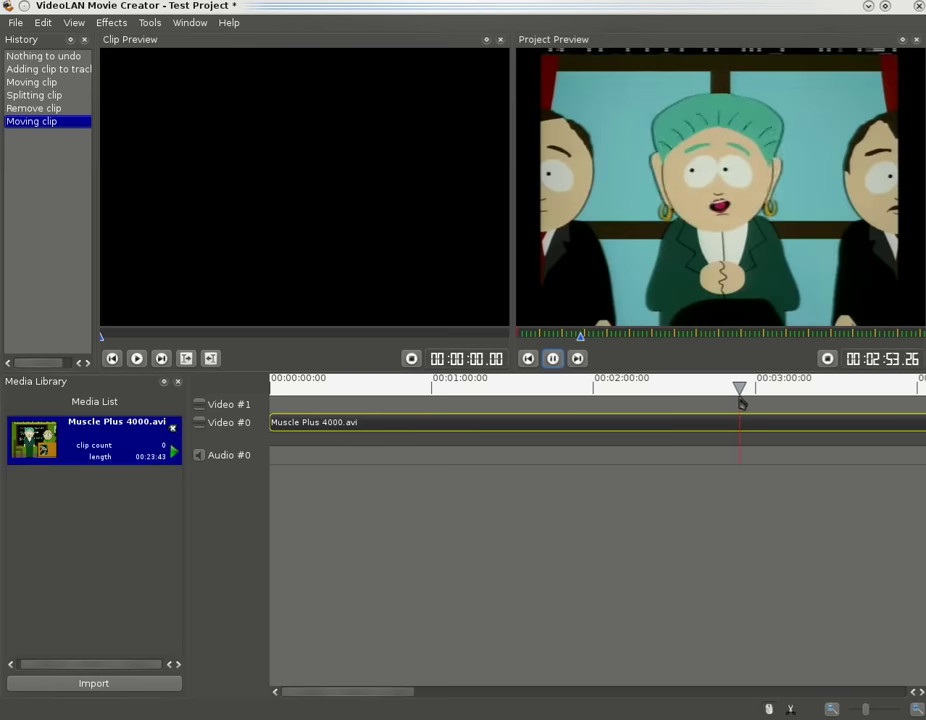
pyautogui.click(831, 709)
pyautogui.click(831, 709)
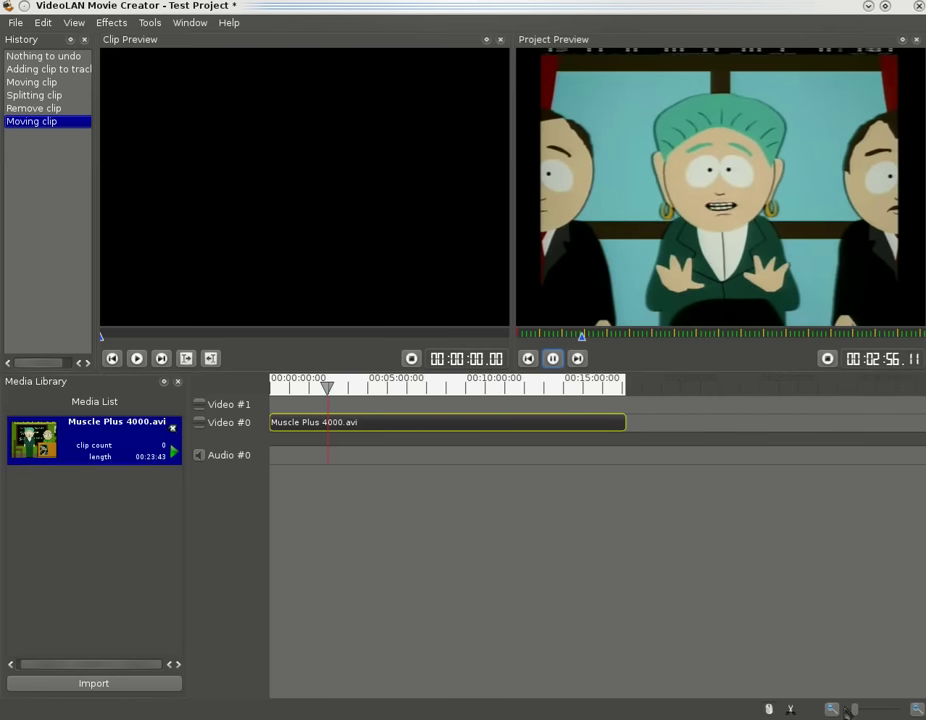
pyautogui.moveTo(851, 711); pyautogui.dragTo(878, 710)
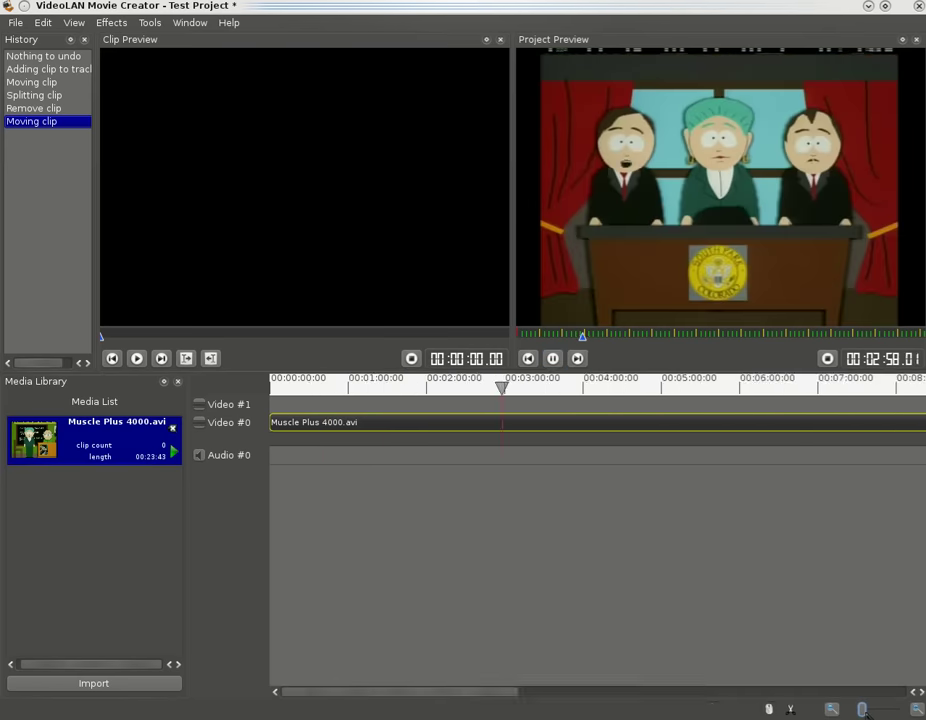
pyautogui.click(916, 709)
pyautogui.click(916, 709)
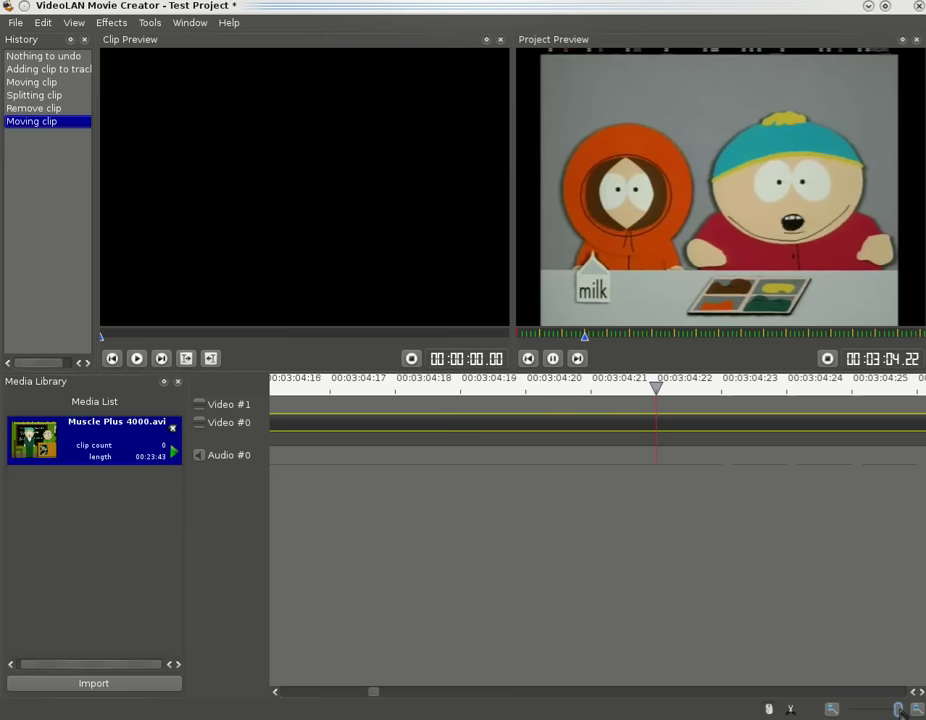
pyautogui.moveTo(897, 709); pyautogui.dragTo(855, 711)
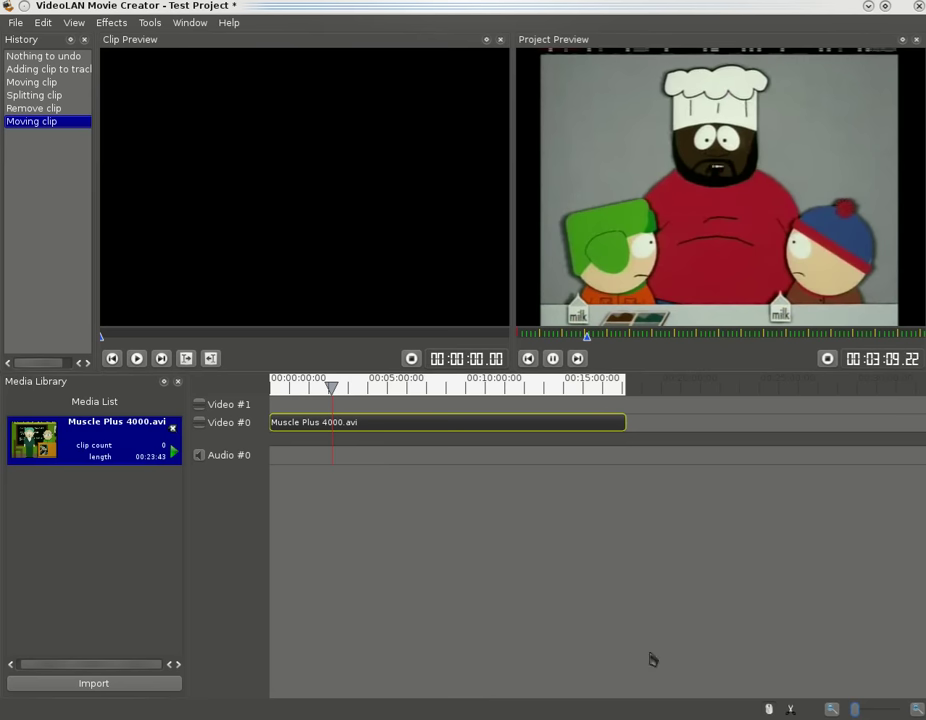
# Step: Split the Video #0 clip into four parts with cuts at about 4, 8 and 12.5 minutes
pyautogui.click(791, 710)
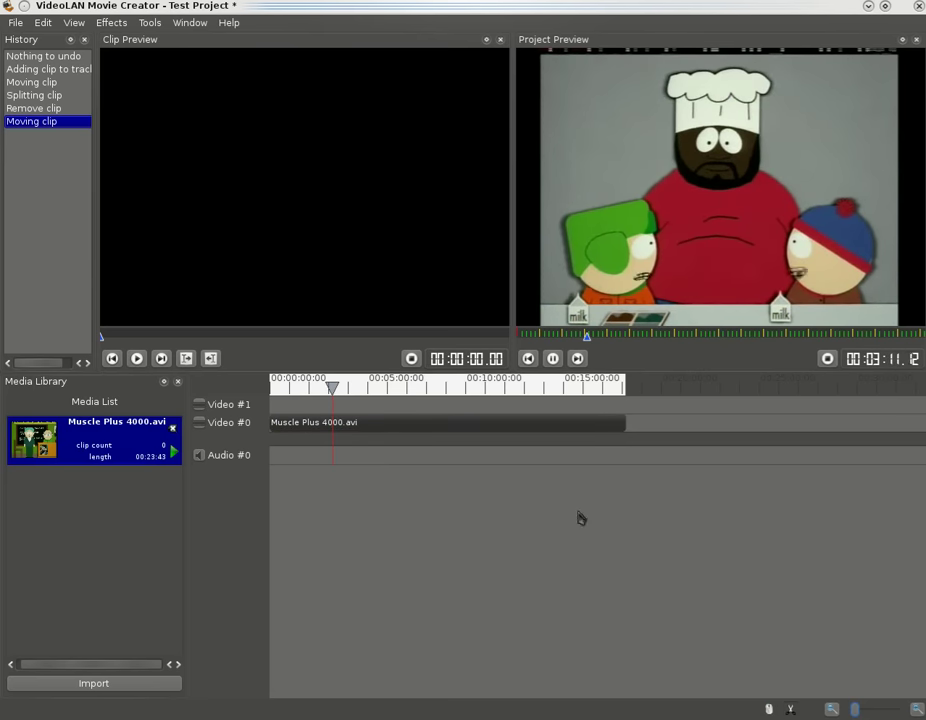
pyautogui.click(348, 422)
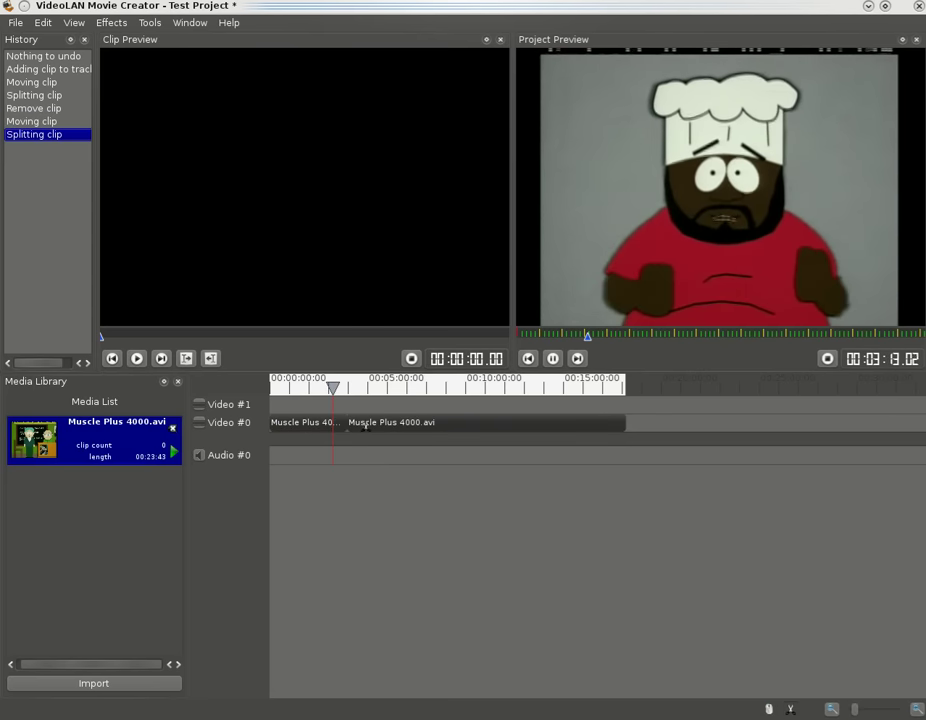
pyautogui.click(429, 423)
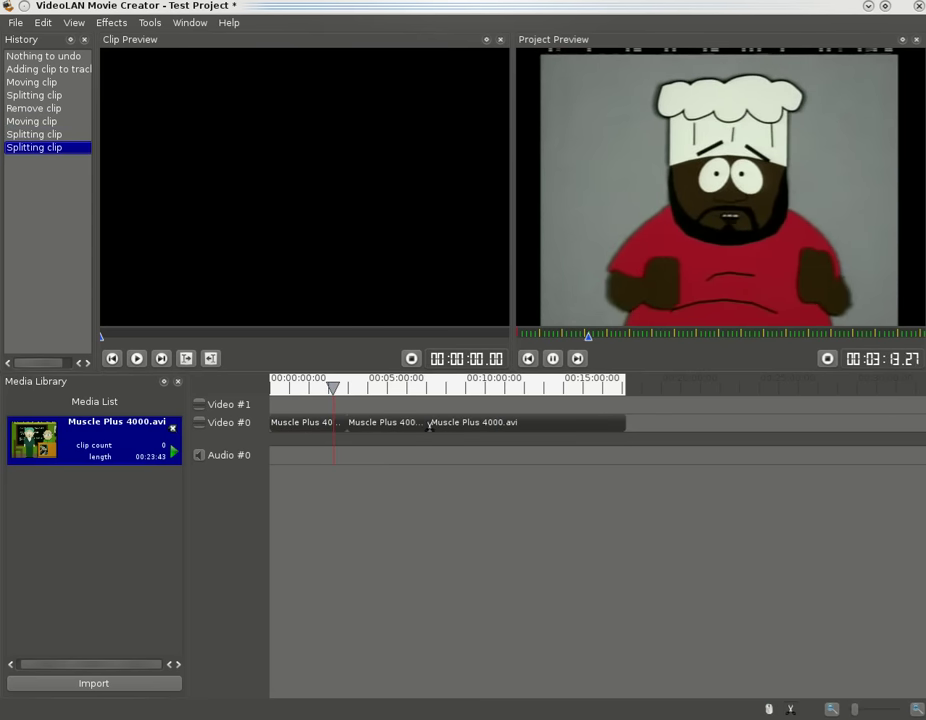
pyautogui.click(519, 423)
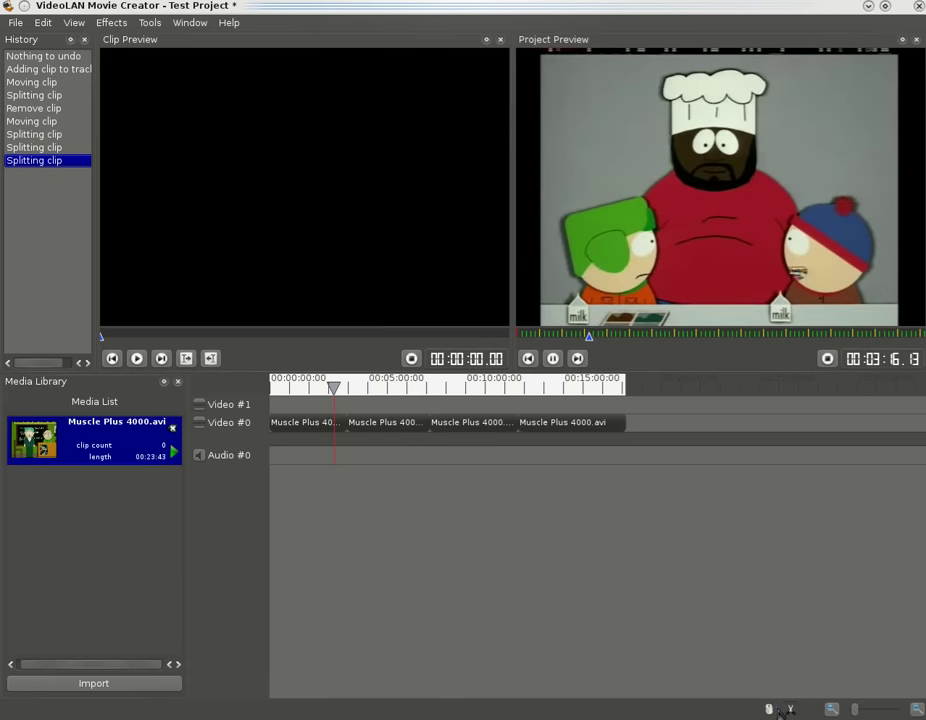
# Step: Spread the last three parts out along Video #0 with gaps between them, and preview the first gap and the second part
pyautogui.moveTo(600, 422); pyautogui.dragTo(819, 426)
pyautogui.moveTo(459, 428); pyautogui.dragTo(626, 428)
pyautogui.moveTo(416, 428); pyautogui.dragTo(480, 430)
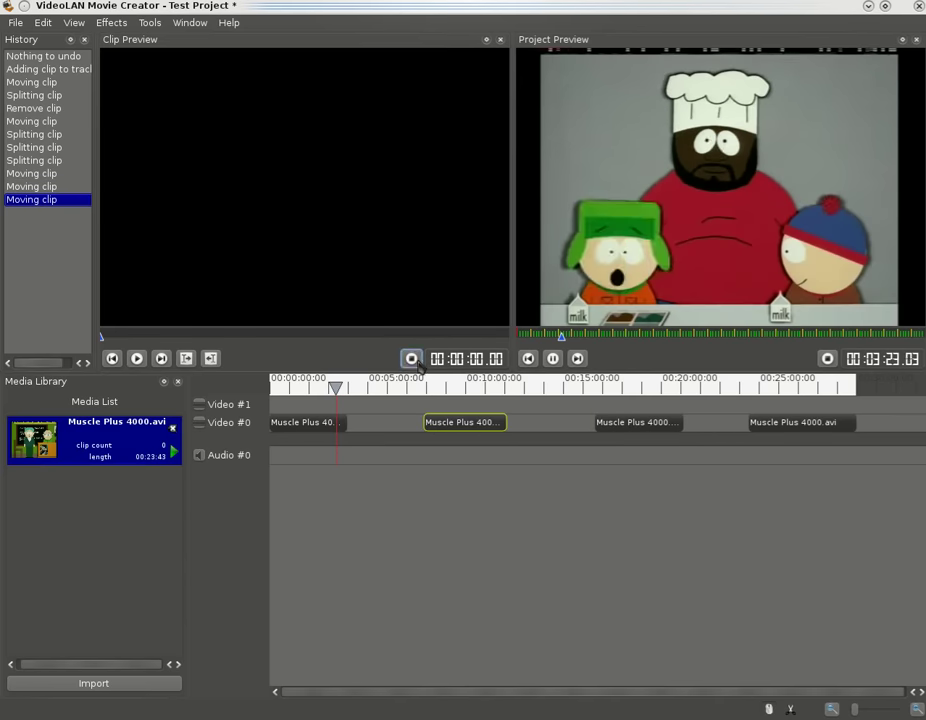
pyautogui.click(397, 392)
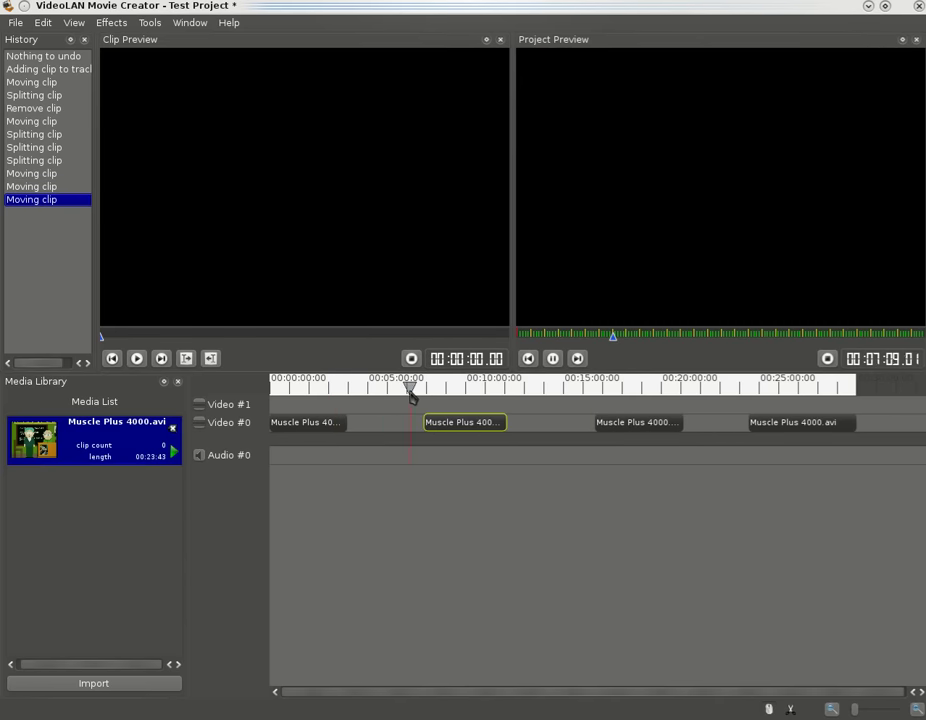
pyautogui.click(433, 392)
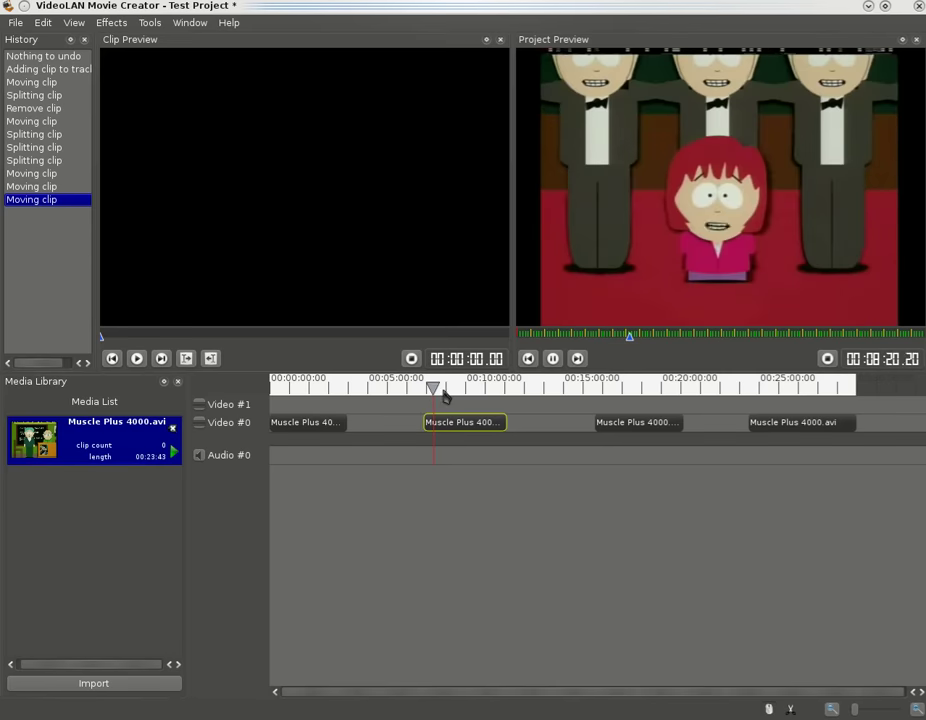
# Step: Step back through the edit history to the first of the three latest splits, and restore every edit up to the last clip move
pyautogui.click(34, 190)
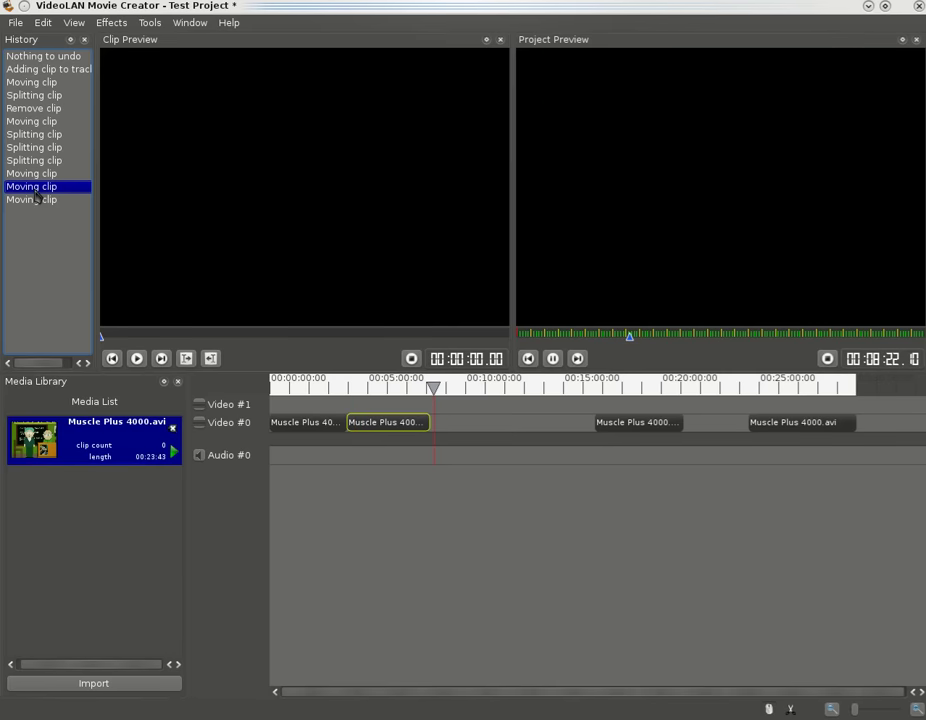
pyautogui.click(34, 173)
pyautogui.click(34, 160)
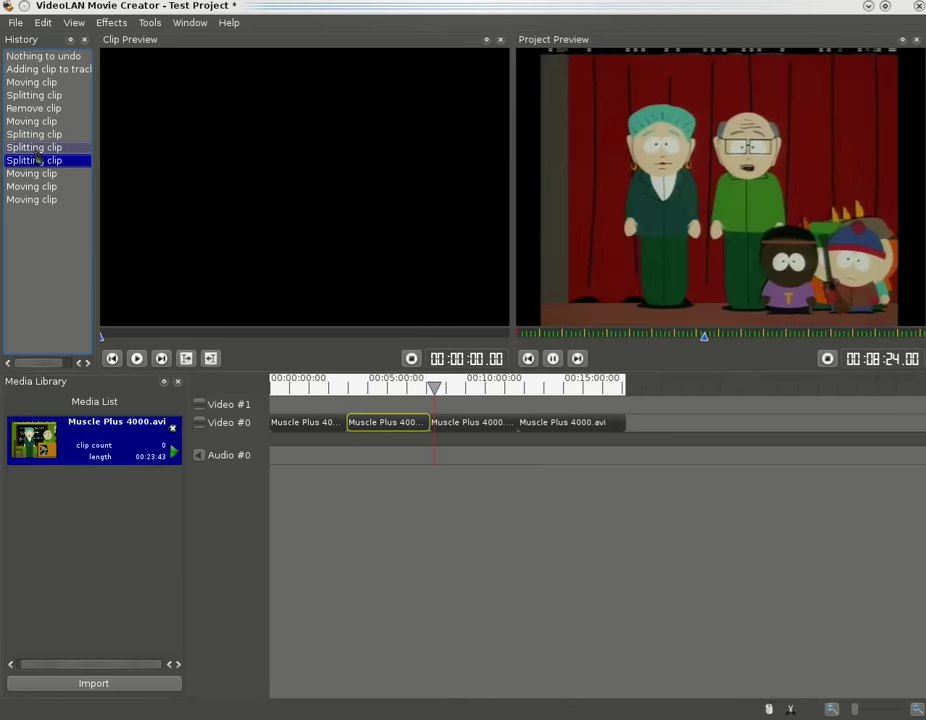
pyautogui.click(35, 147)
pyautogui.click(36, 134)
pyautogui.click(36, 148)
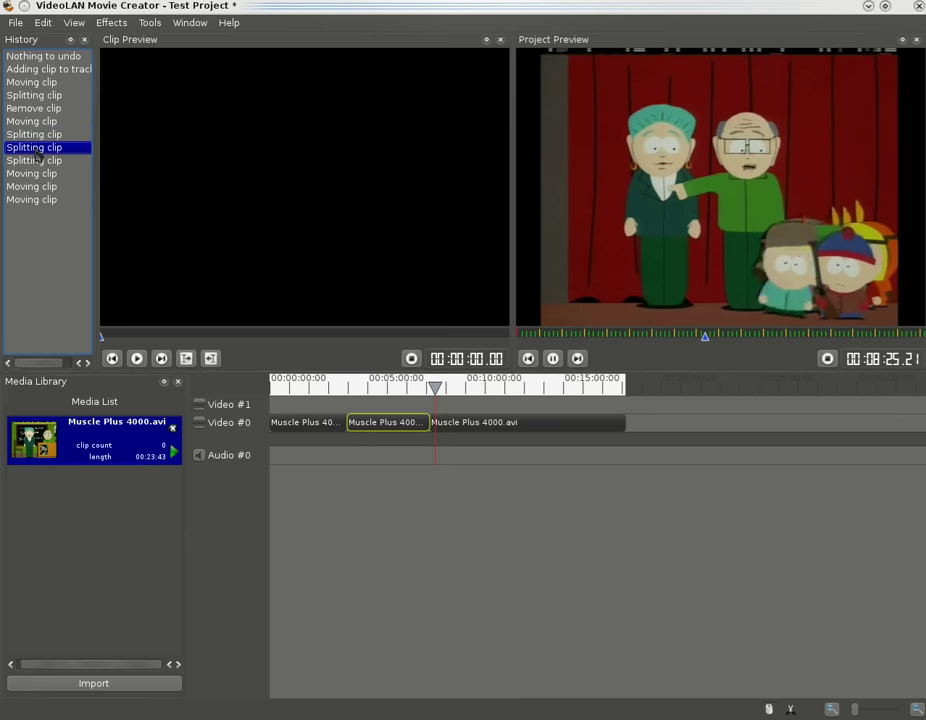
pyautogui.click(36, 161)
pyautogui.click(38, 174)
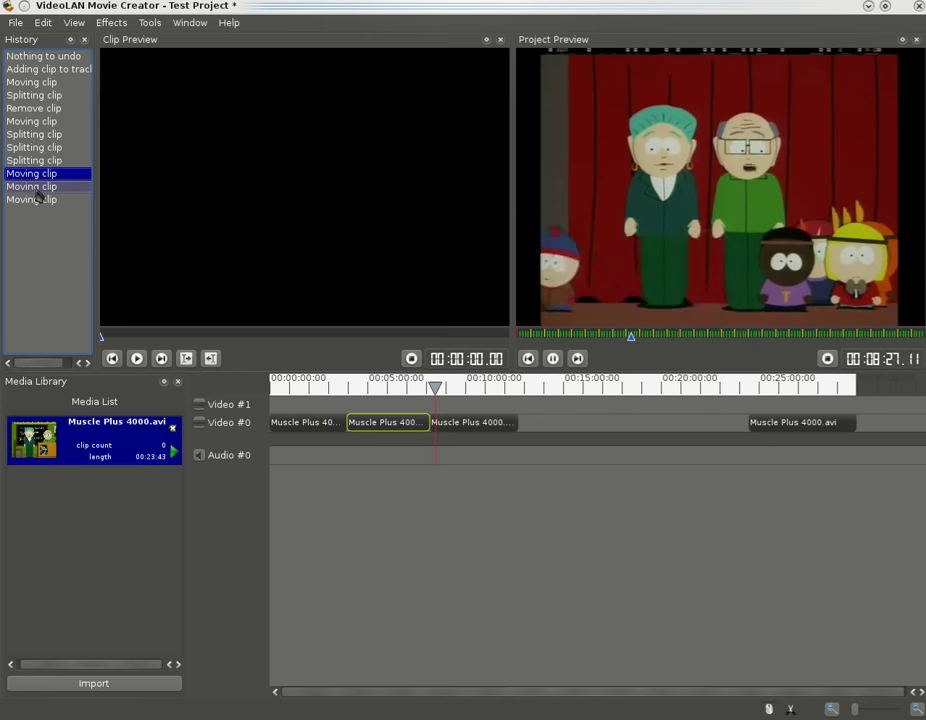
pyautogui.click(38, 187)
pyautogui.click(38, 200)
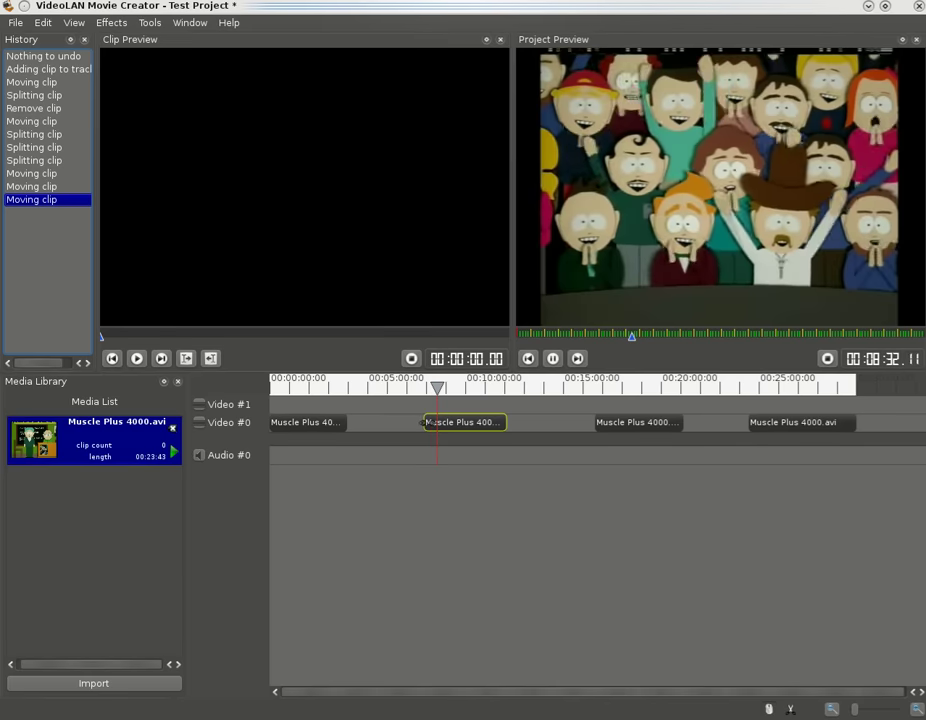
# Step: Trim the second part's start and the third part's end, and shorten the last part and place it right behind the first
pyautogui.moveTo(422, 422); pyautogui.dragTo(453, 422)
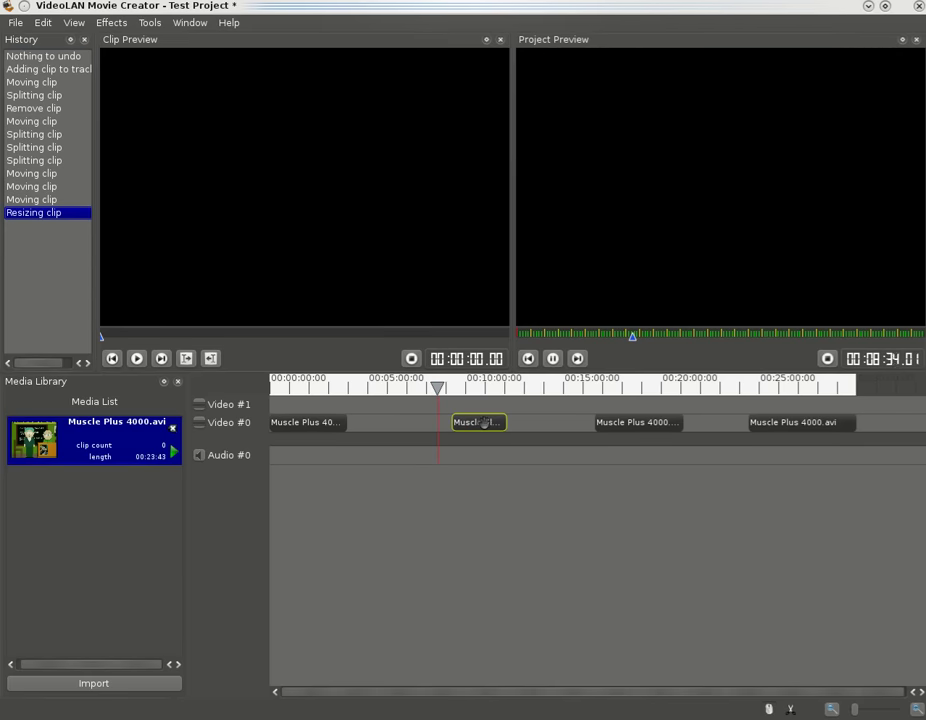
pyautogui.moveTo(685, 422); pyautogui.dragTo(636, 422)
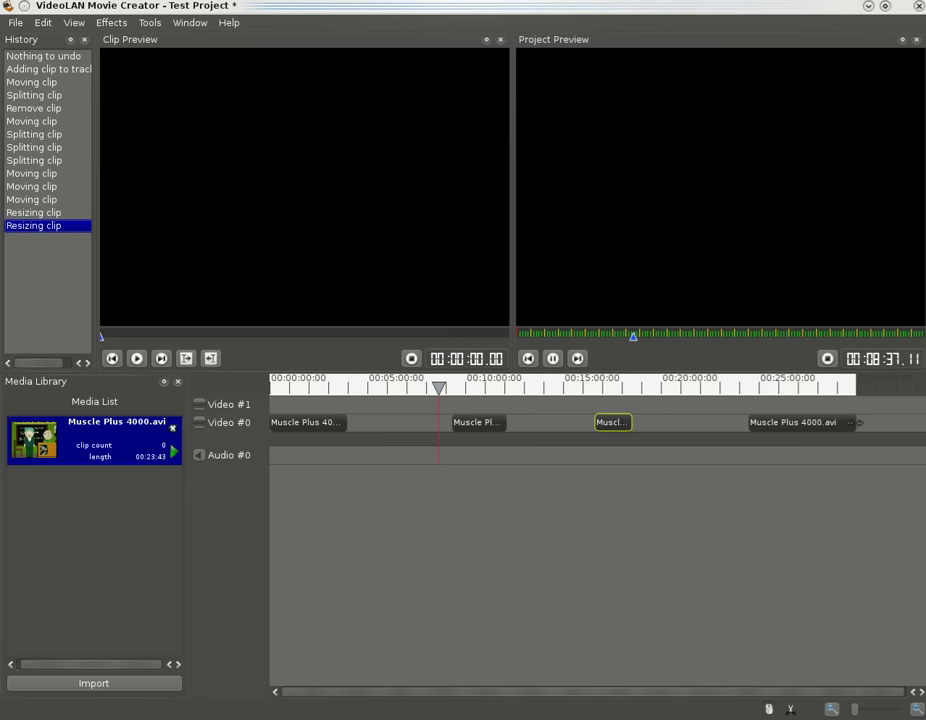
pyautogui.moveTo(859, 422); pyautogui.dragTo(362, 424)
# Step: Close the remaining gaps on Video #0 by moving the other two trimmed parts up end to end, and stop the project playback
pyautogui.click(482, 424)
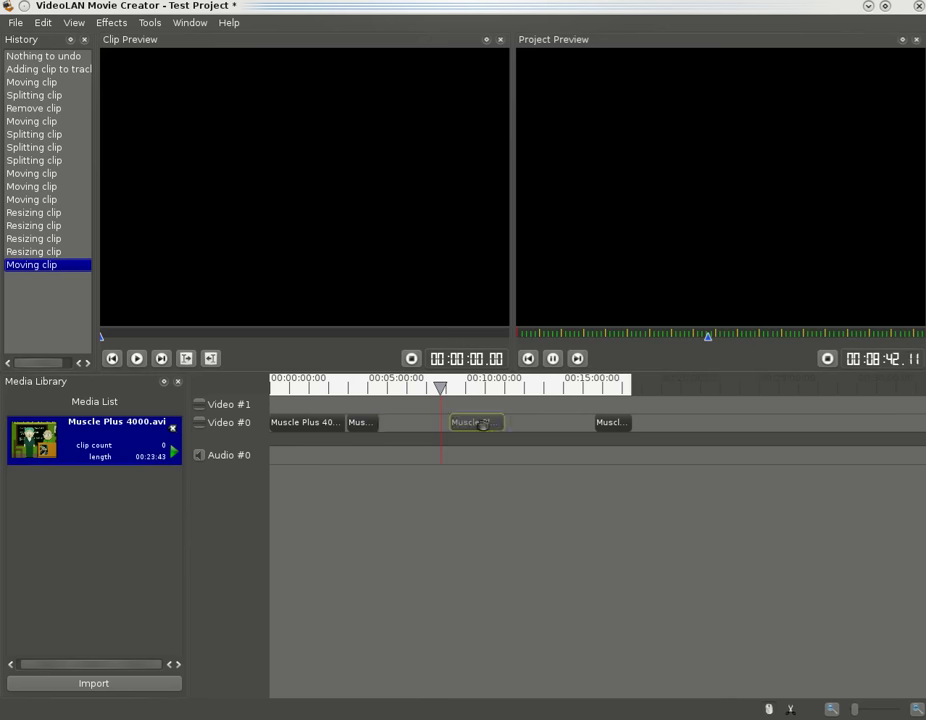
pyautogui.moveTo(483, 424); pyautogui.dragTo(386, 426)
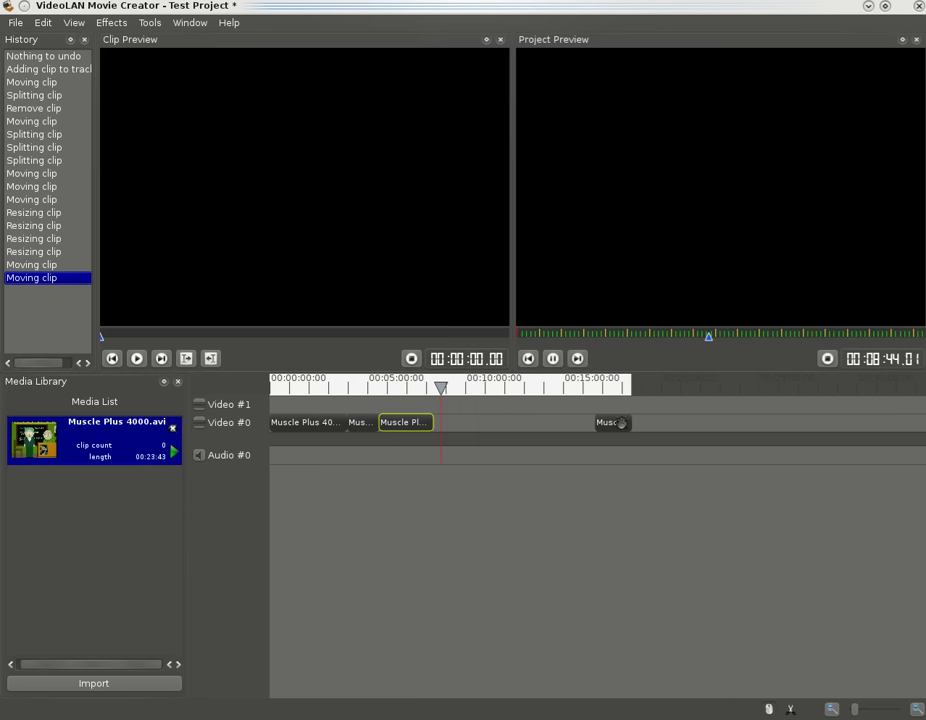
pyautogui.moveTo(613, 422); pyautogui.dragTo(450, 426)
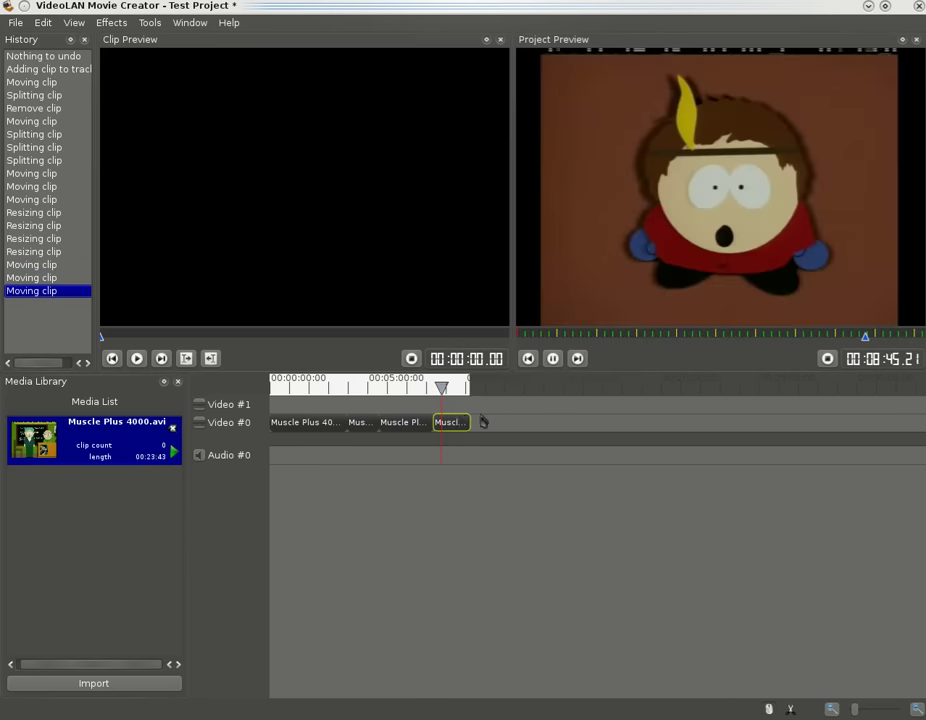
pyautogui.click(828, 359)
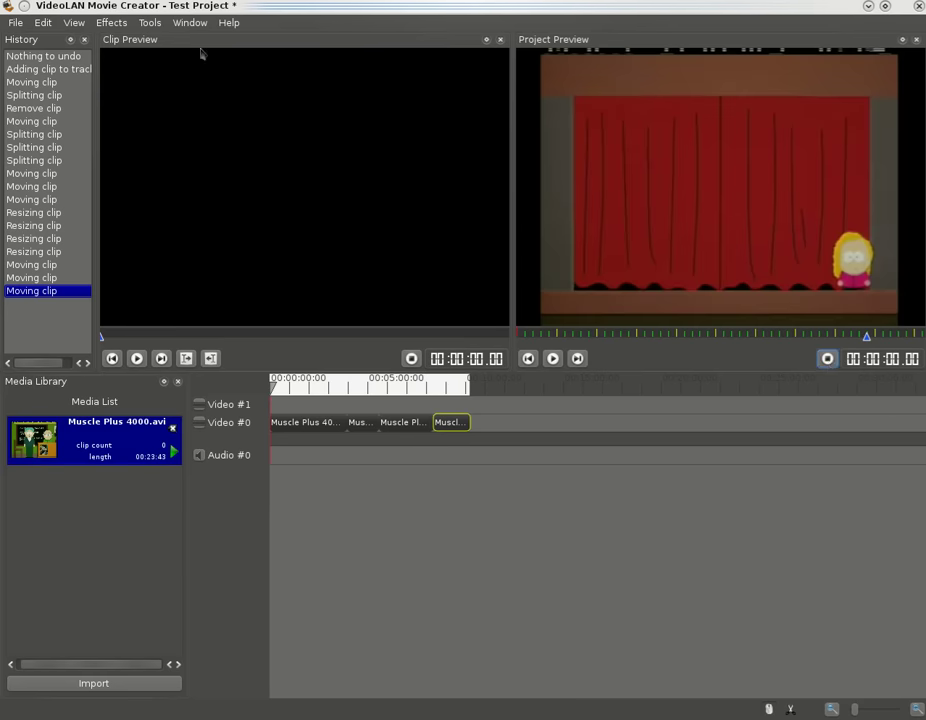
# Step: Start rendering the project to output.mpg, replacing the existing file, and cancel the render
pyautogui.click(16, 23)
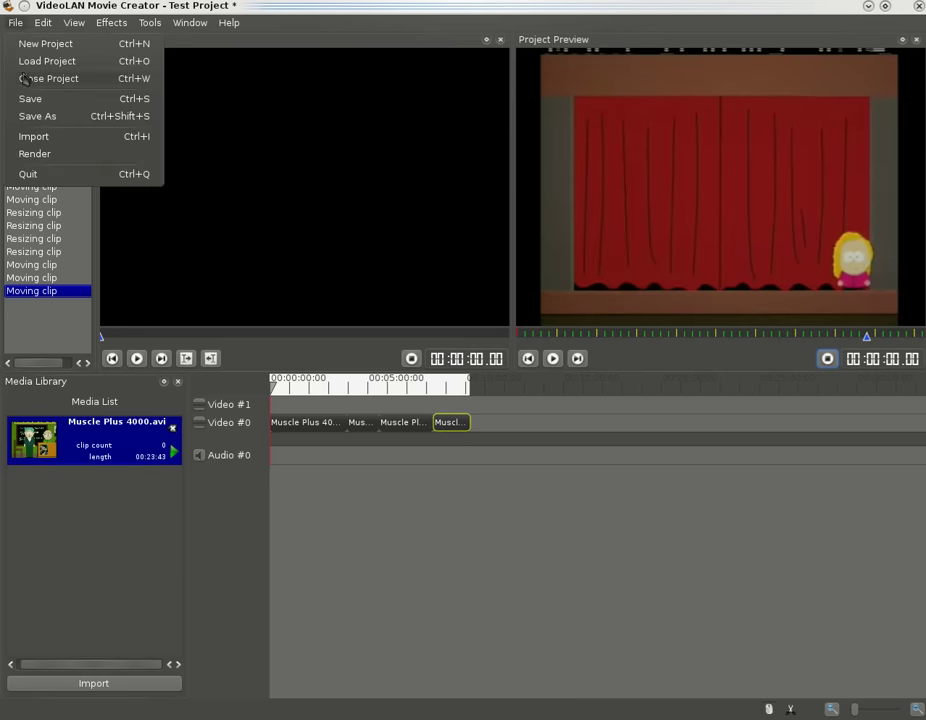
pyautogui.click(35, 154)
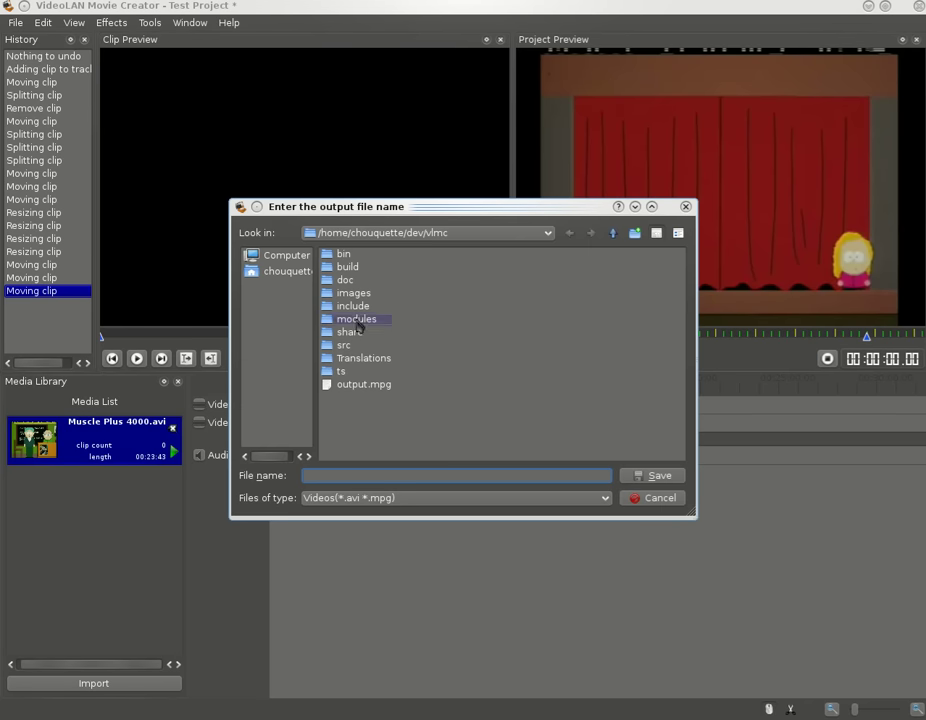
pyautogui.doubleClick(362, 386)
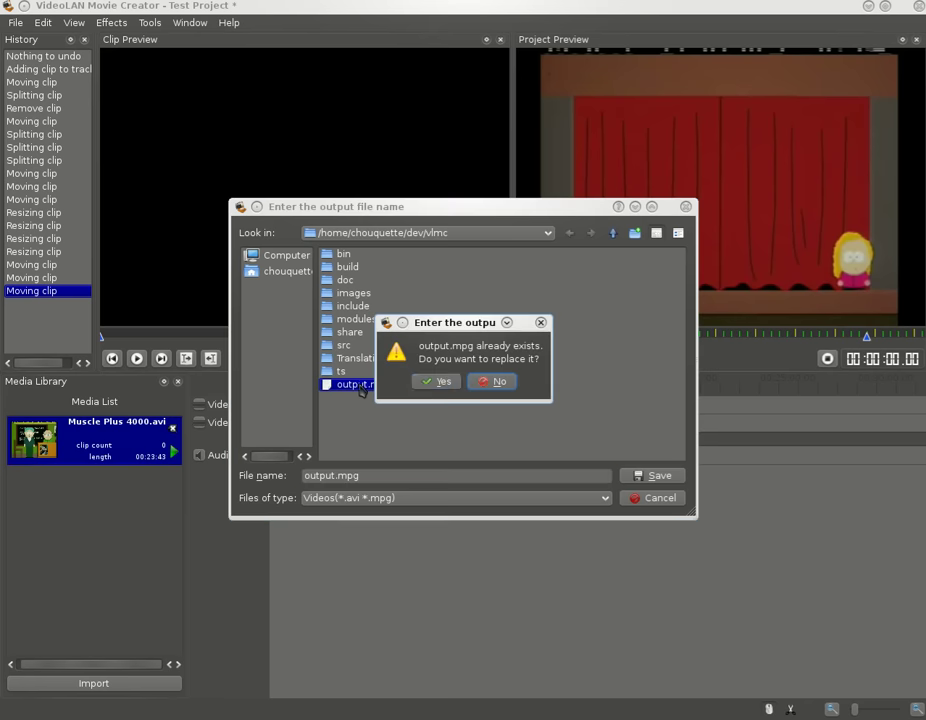
pyautogui.click(437, 386)
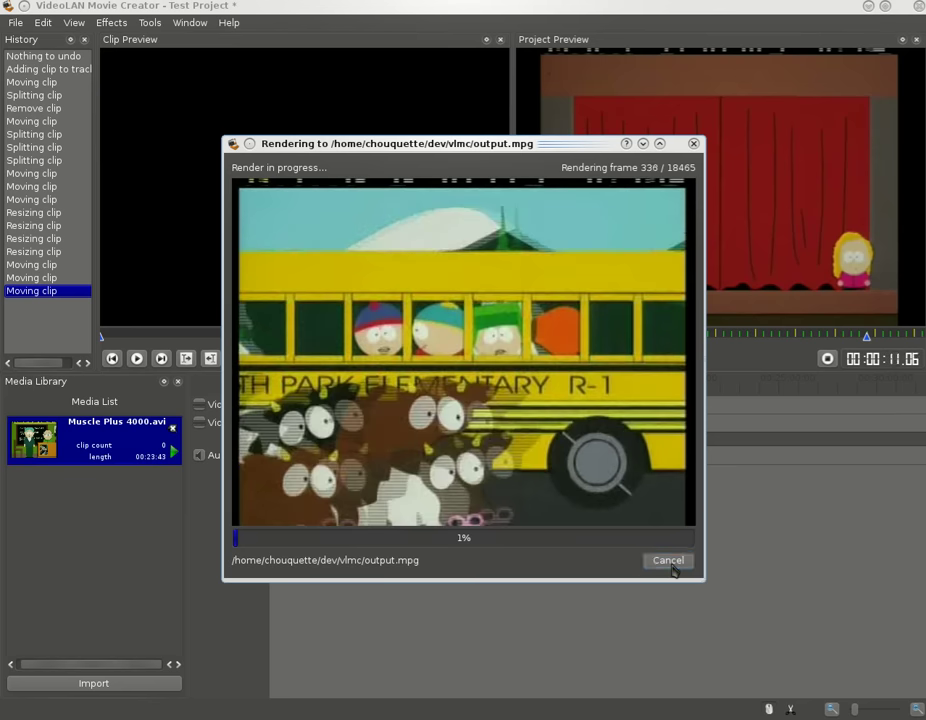
pyautogui.click(673, 569)
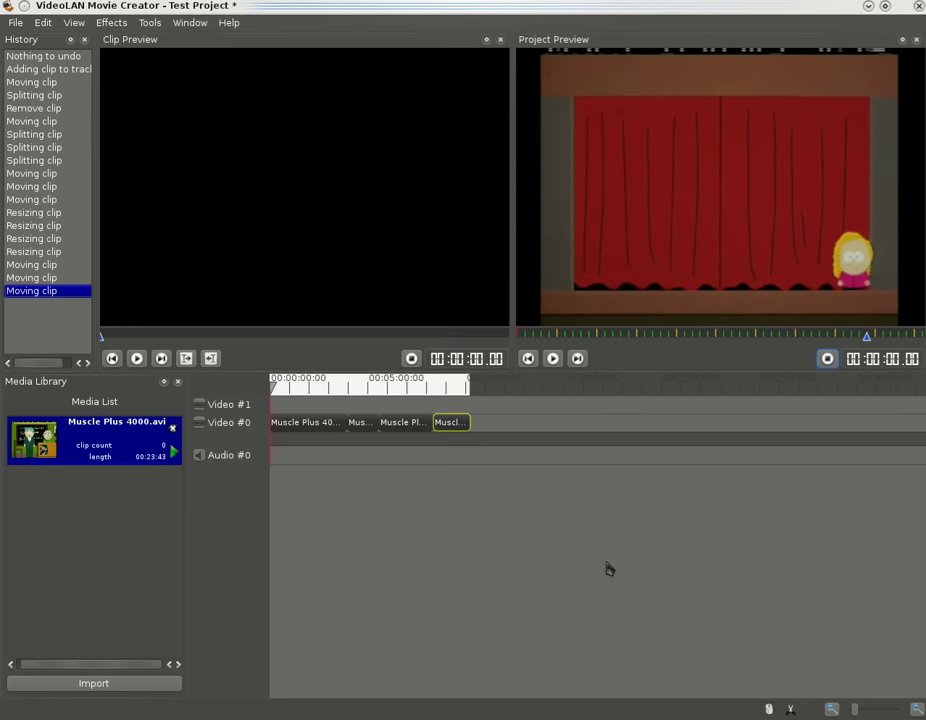